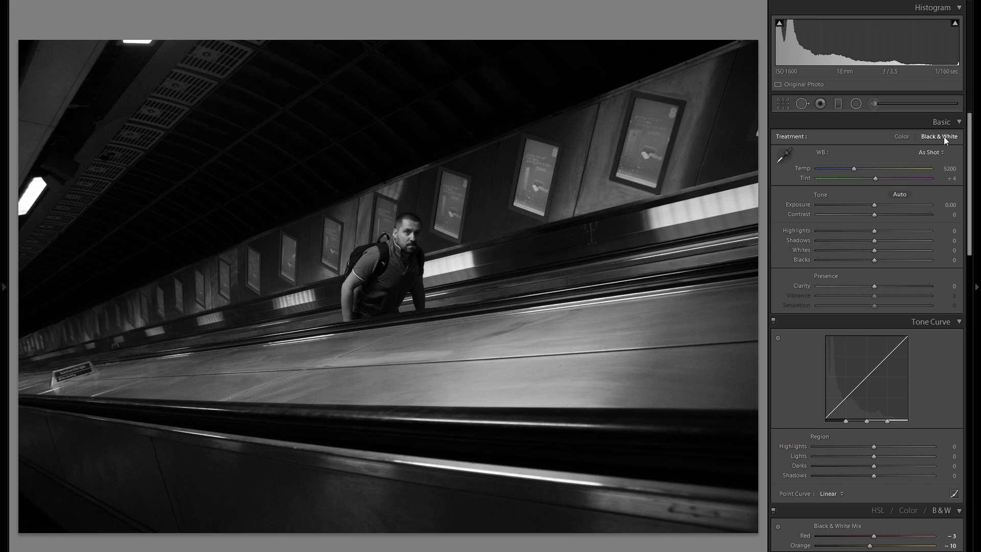
click(899, 137)
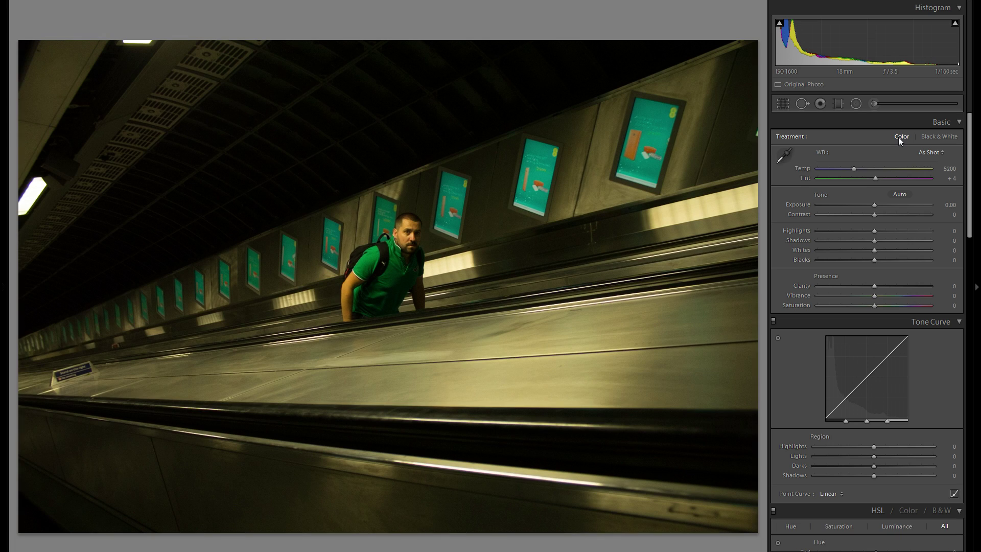
click(938, 137)
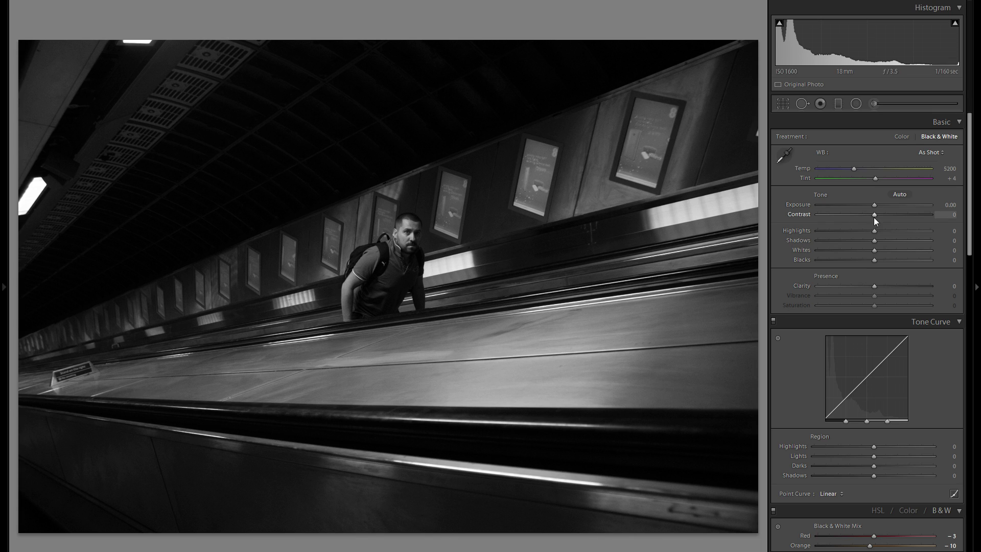
scroll(900, 323, down, 2)
scroll(897, 321, up, 2)
Lift Shadows to +100, raise Contrast to +32 and deepen Blacks to -36
drag(875, 241, 977, 239)
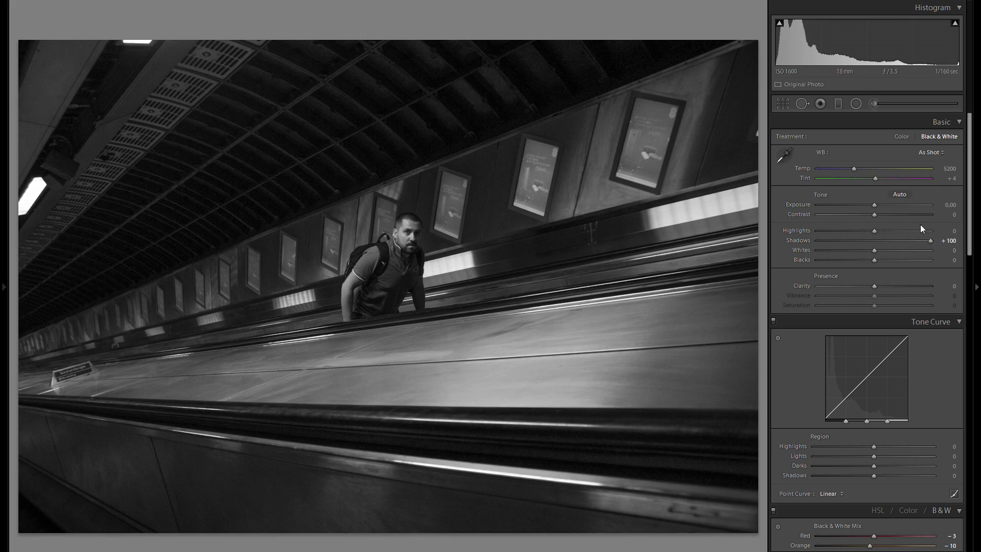
click(892, 214)
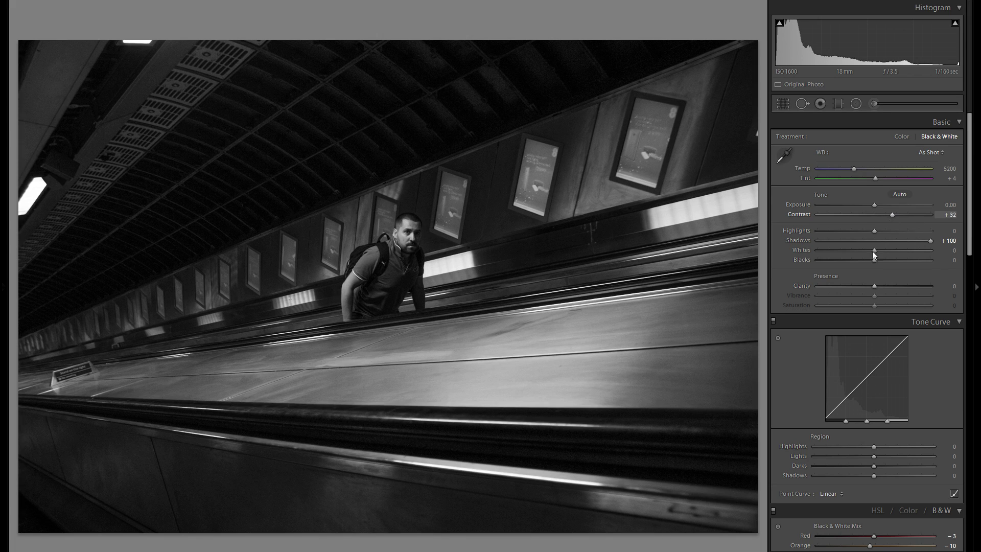
click(857, 262)
drag(855, 263, 853, 262)
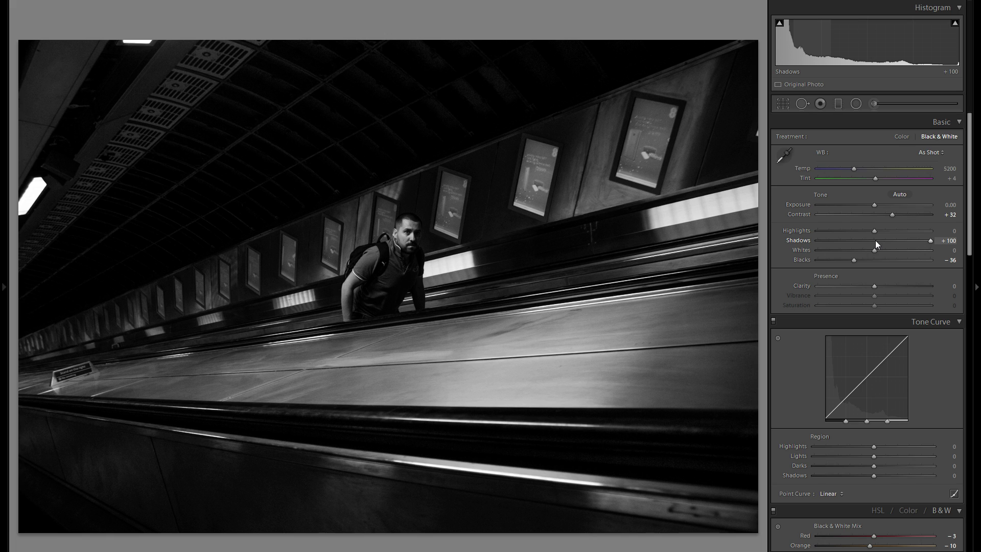
Compare Shadows near zero and back at +100, brighten Whites to +28, and try then reset Highlights
click(877, 240)
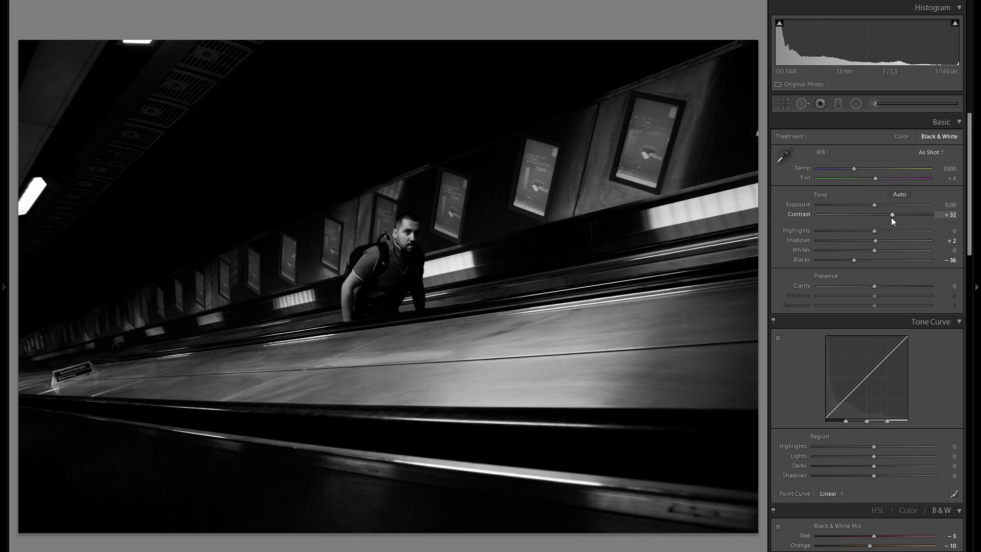
drag(878, 240, 978, 245)
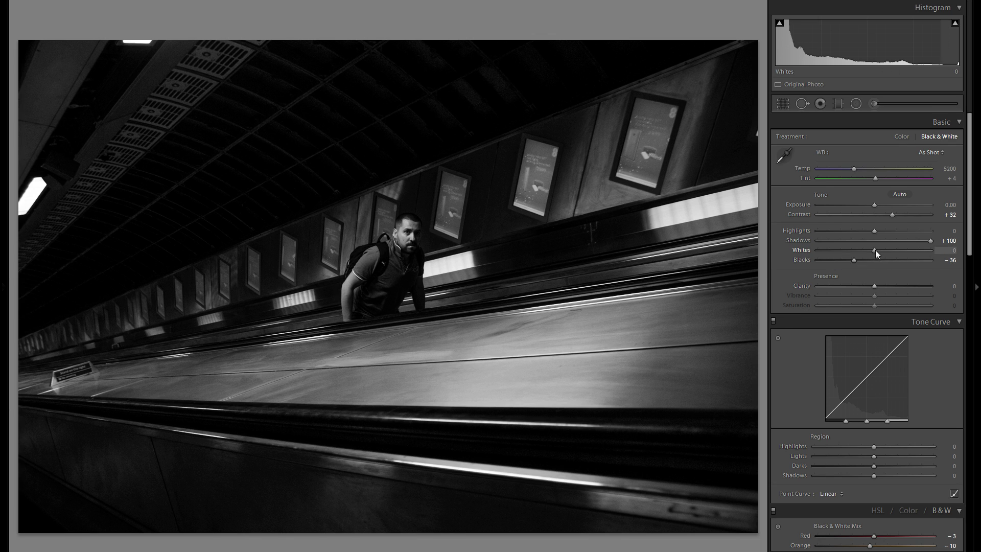
drag(876, 250, 891, 255)
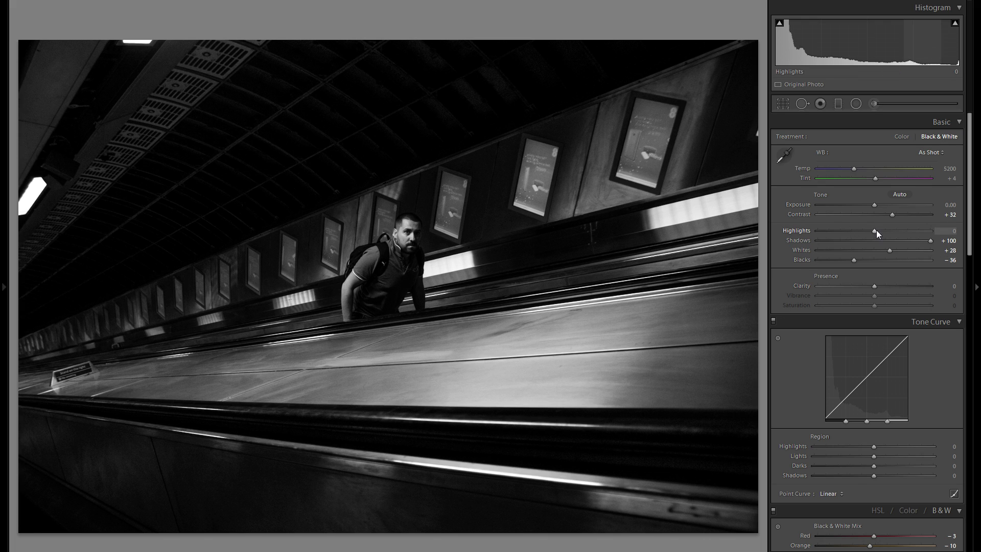
mouse_move(876, 230)
mouse_down()
mouse_move(844, 231)
mouse_move(909, 228)
mouse_move(859, 231)
mouse_move(871, 231)
mouse_up()
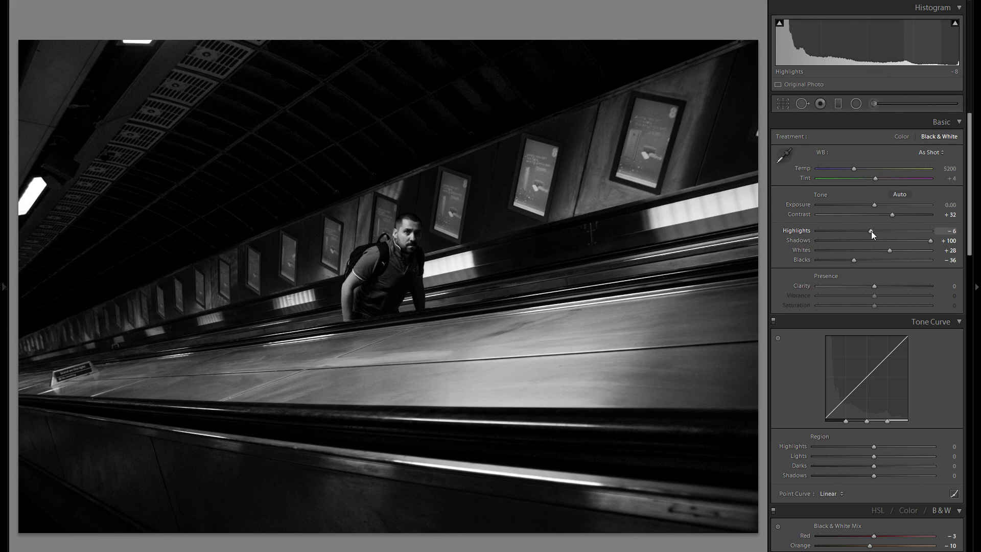
double_click(787, 228)
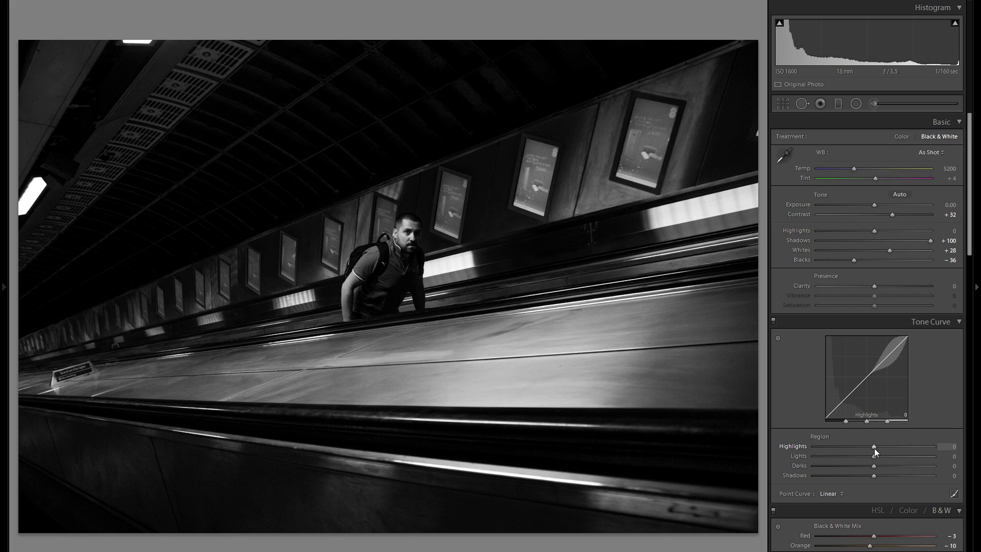
Raise the tone curve Highlights region to +43, try and reset Exposure, and add Clarity +30
drag(875, 448, 899, 449)
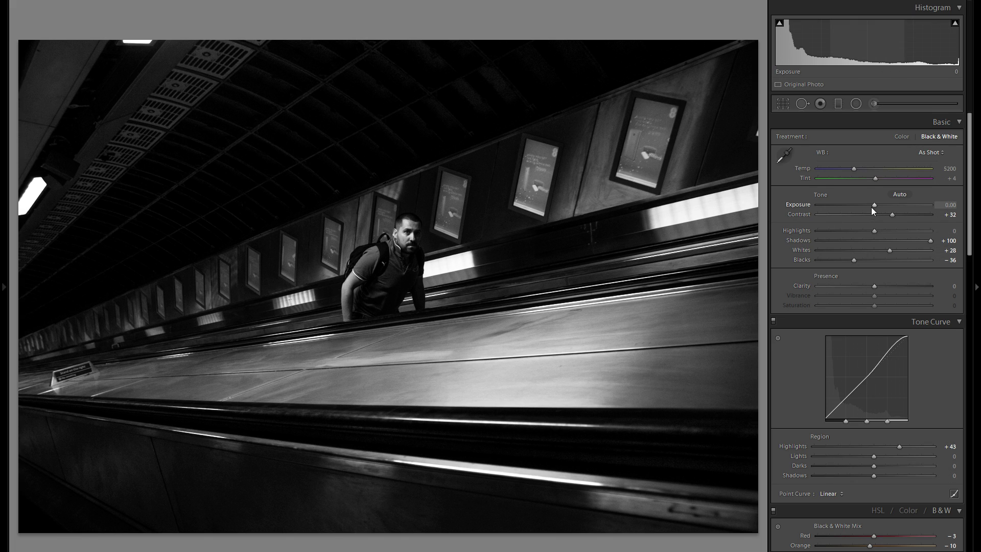
drag(872, 207, 865, 206)
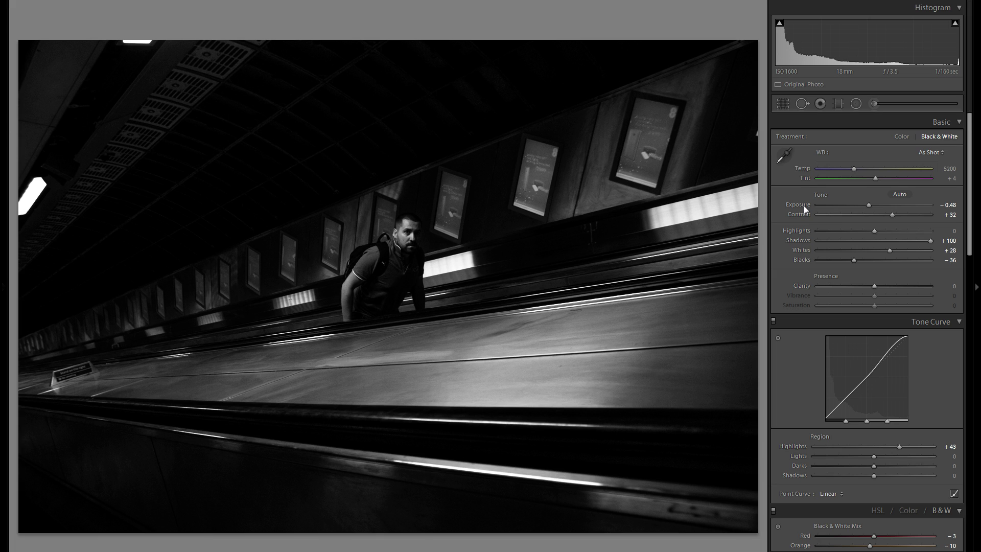
double_click(804, 206)
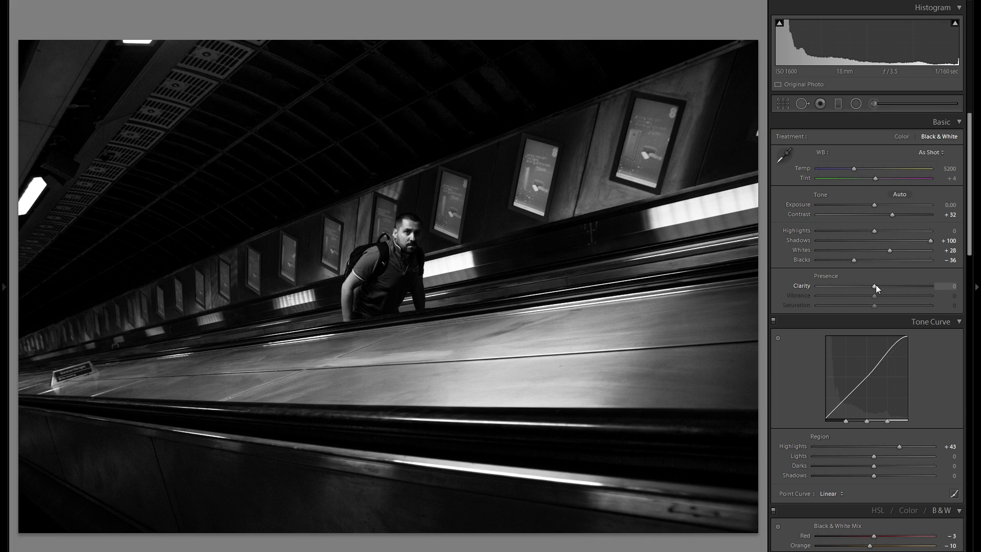
mouse_move(872, 285)
mouse_down()
mouse_move(914, 285)
mouse_move(890, 288)
mouse_up()
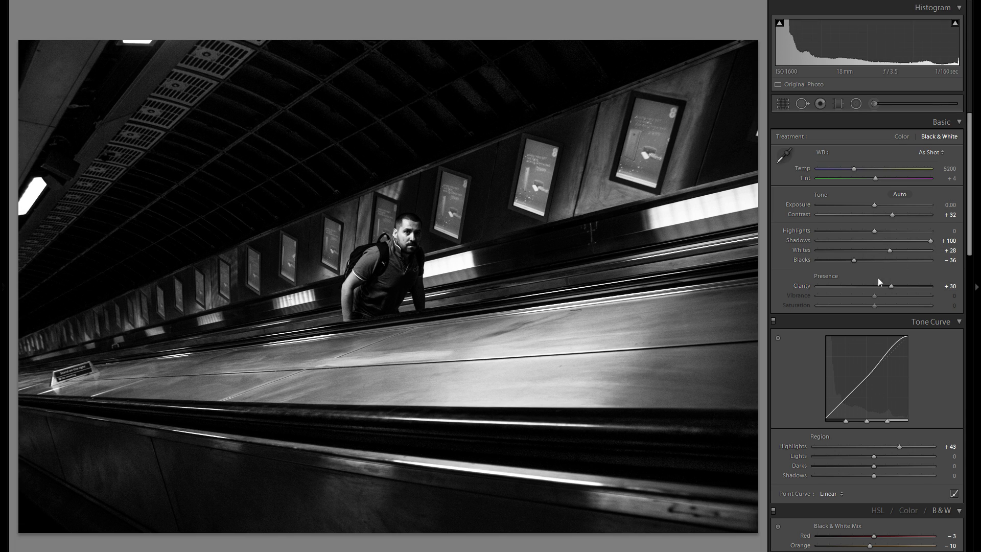
Set tone curve Lights -10, Darks -1 and Shadows -2; compare Medium and Strong Contrast, then keep Linear
scroll(890, 281, down, 3)
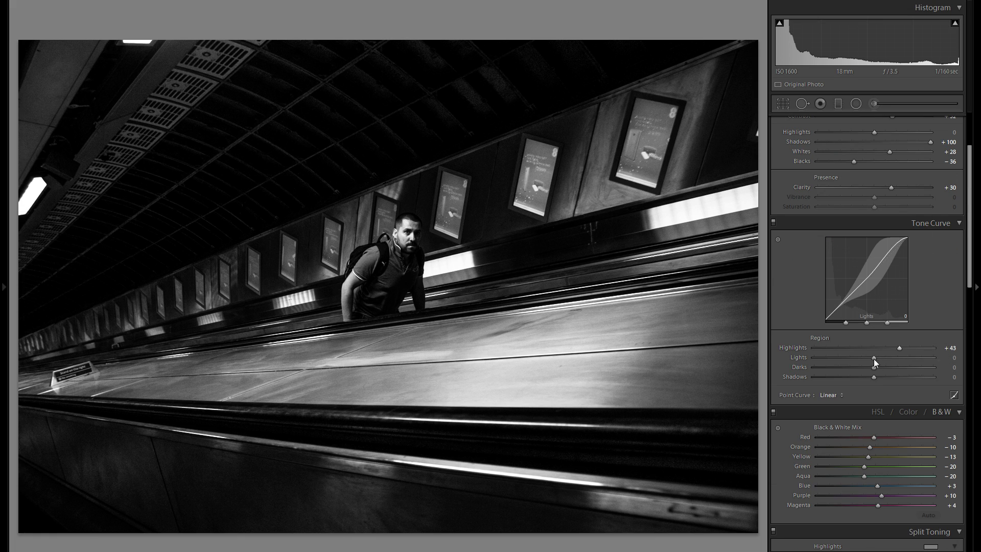
mouse_move(871, 361)
mouse_down()
mouse_move(850, 361)
mouse_move(894, 372)
mouse_move(858, 379)
mouse_move(885, 380)
mouse_move(871, 376)
mouse_up()
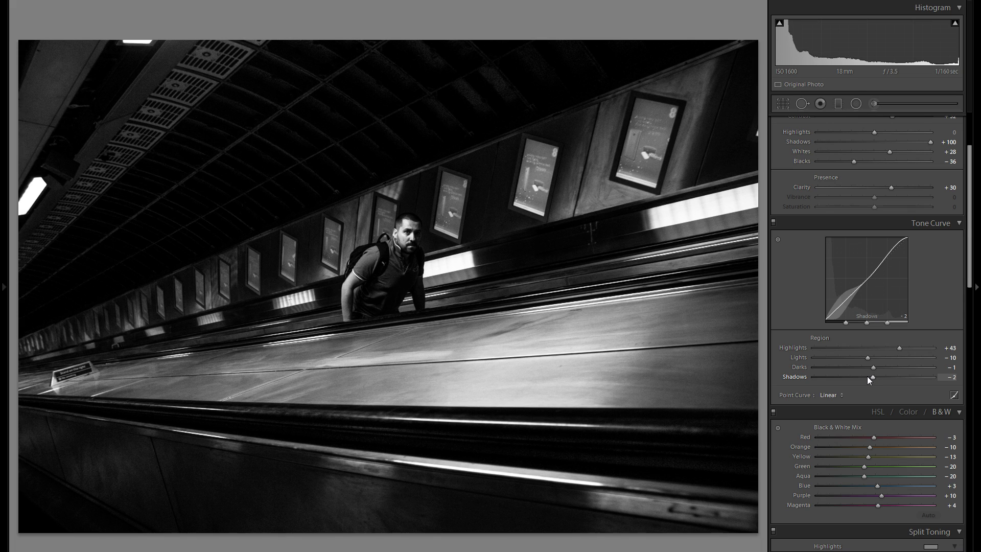
click(833, 395)
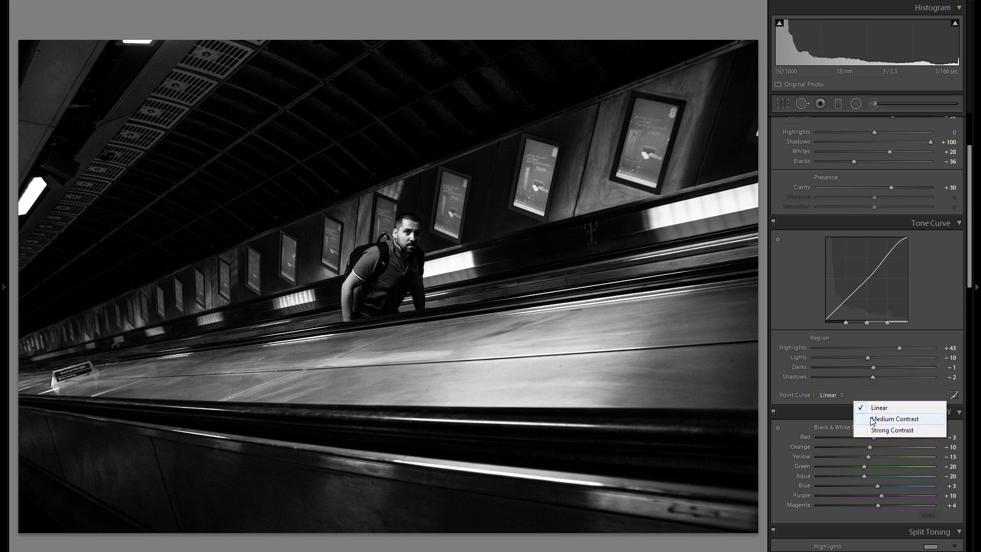
click(873, 419)
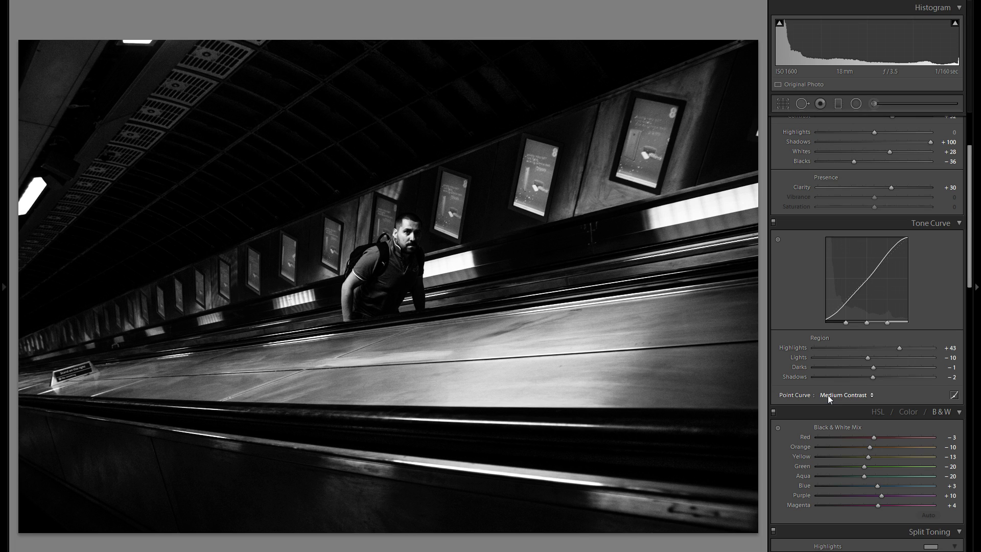
click(828, 394)
click(863, 430)
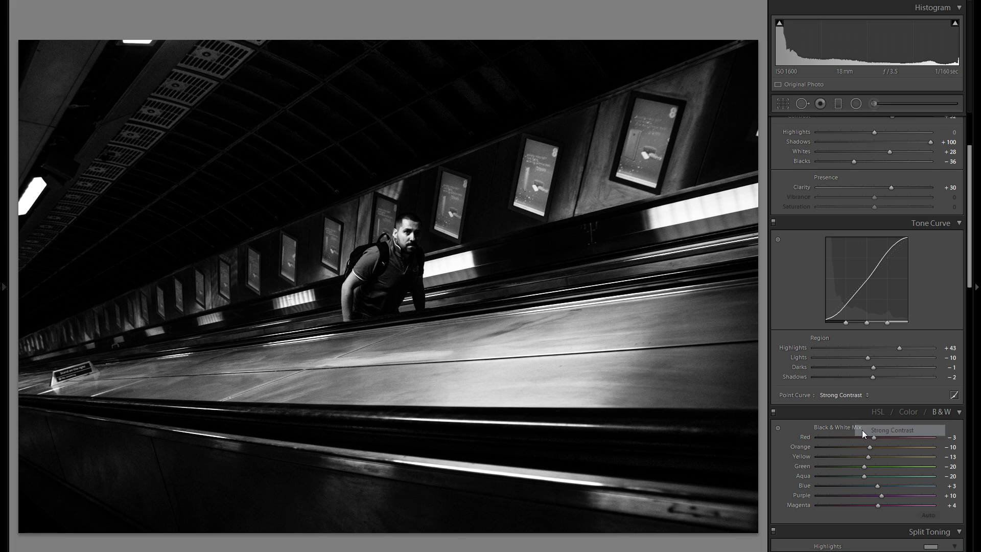
click(853, 394)
click(881, 403)
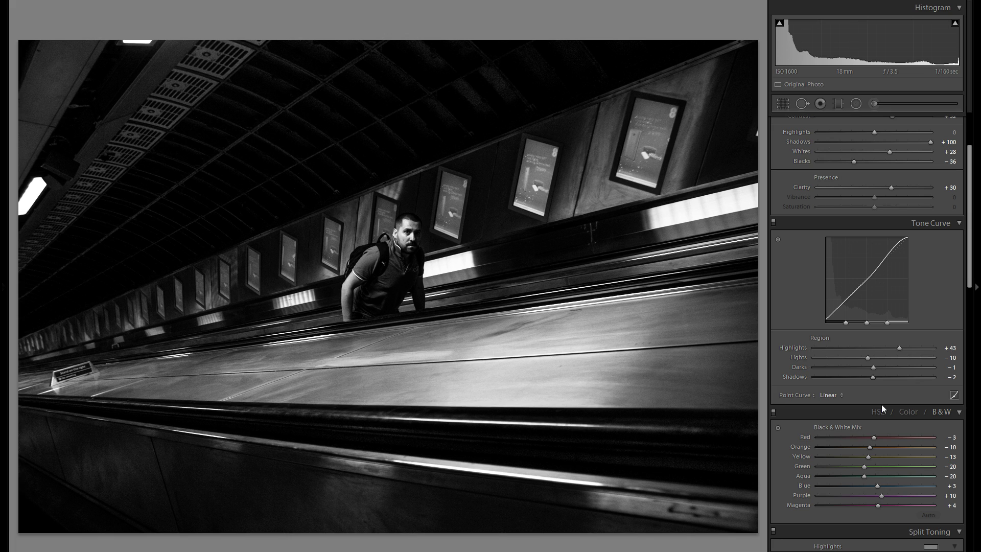
Add a post-crop vignette with Amount -13 to darken the photo's corners
scroll(881, 404, down, 6)
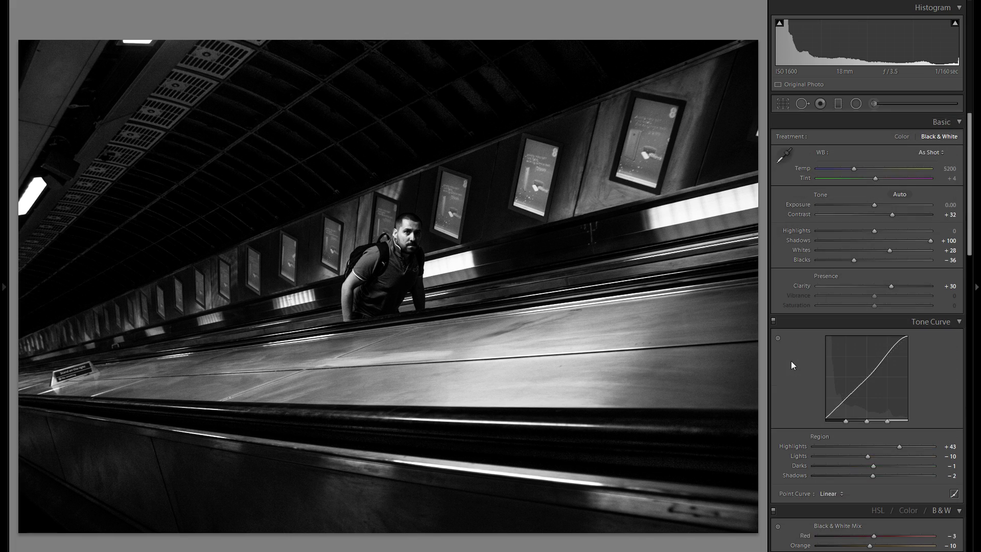
scroll(795, 364, down, 3)
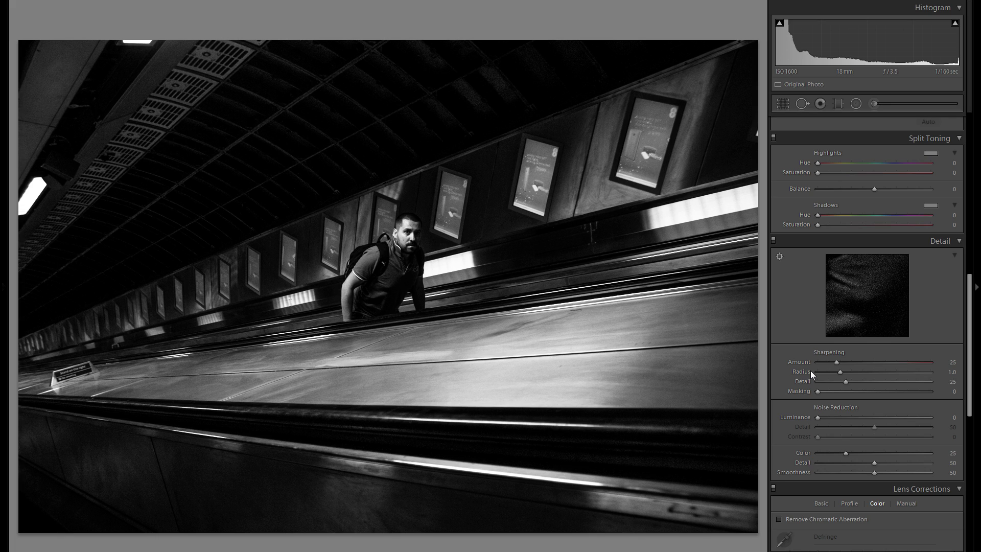
scroll(815, 304, down, 3)
scroll(868, 351, down, 8)
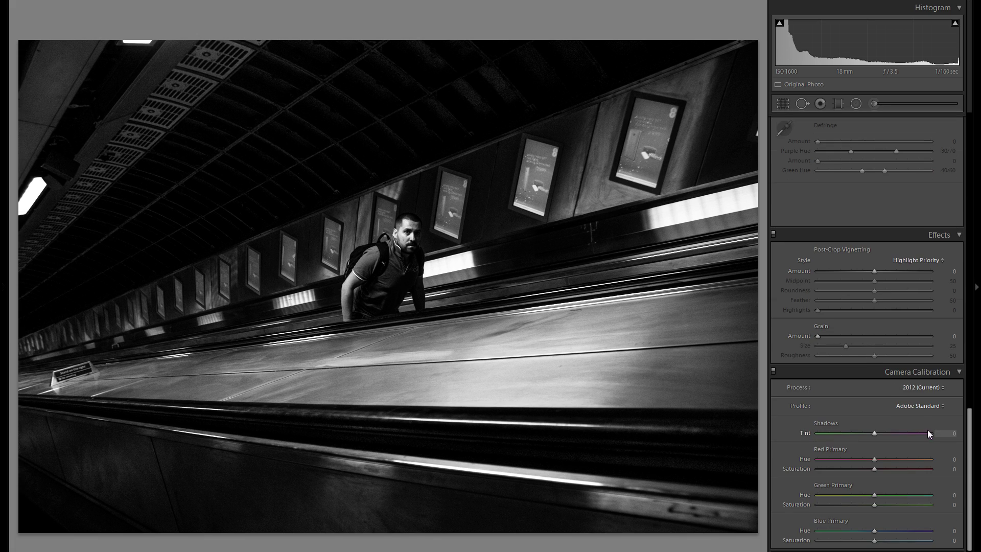
scroll(914, 431, up, 5)
scroll(906, 428, down, 3)
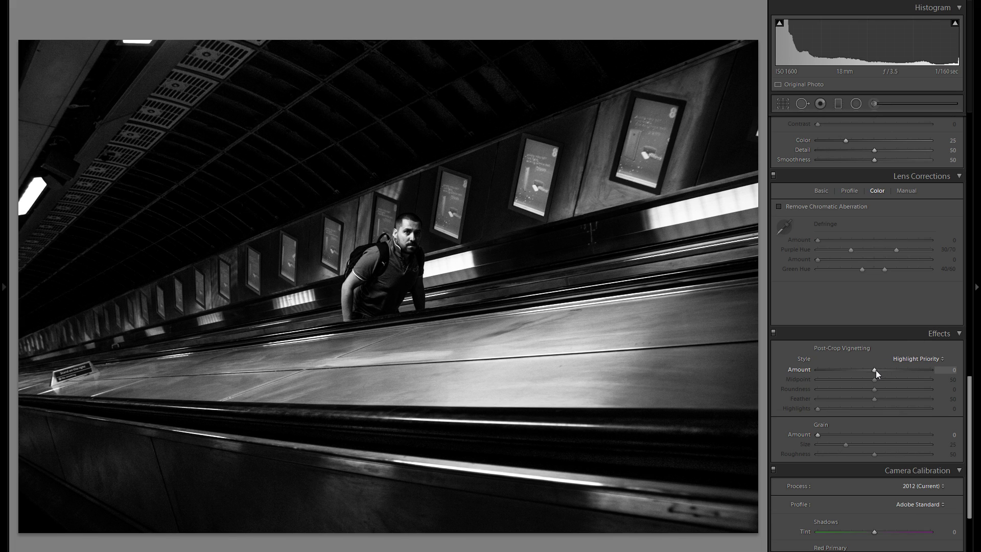
mouse_move(875, 370)
mouse_down()
mouse_move(844, 369)
mouse_move(868, 372)
mouse_up()
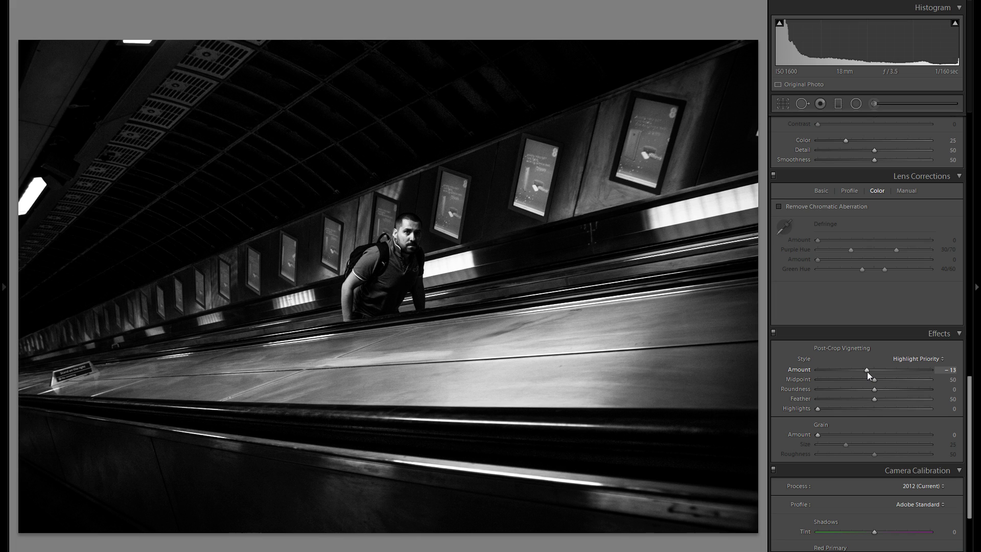
Inspect noise at 1:1, try Luminance noise reduction, return to Fit view and scroll back to Basic
scroll(896, 407, up, 10)
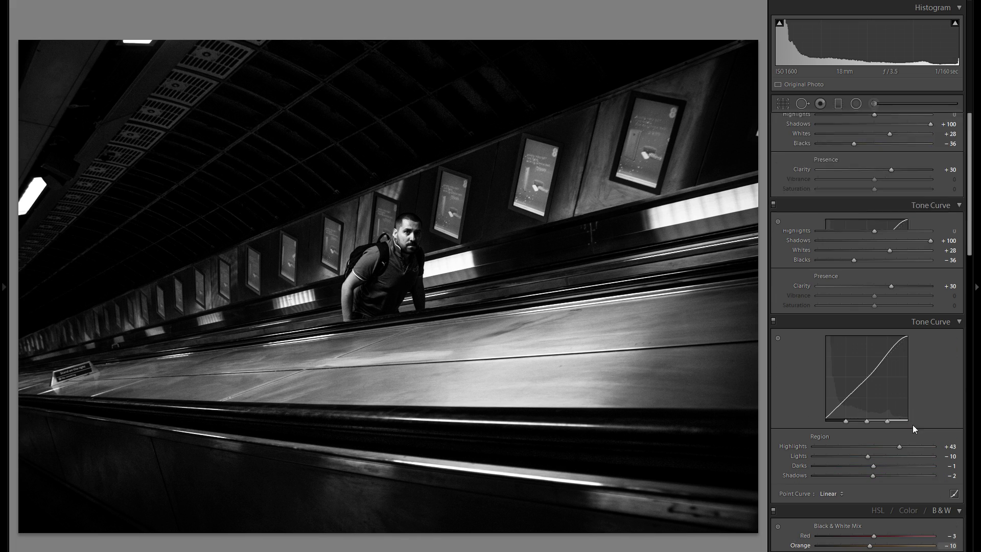
scroll(902, 405, down, 8)
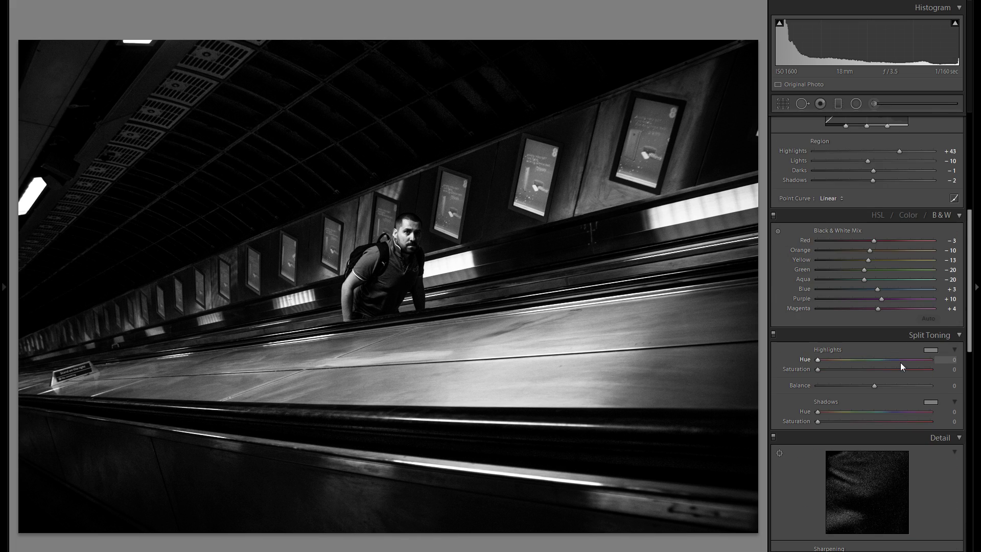
scroll(880, 372, down, 4)
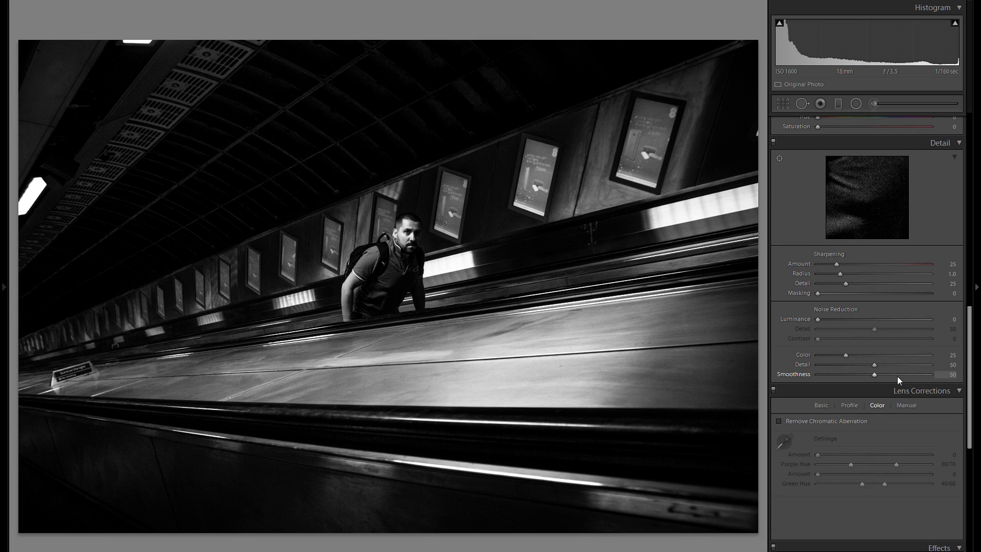
scroll(894, 357, down, 5)
scroll(894, 325, up, 5)
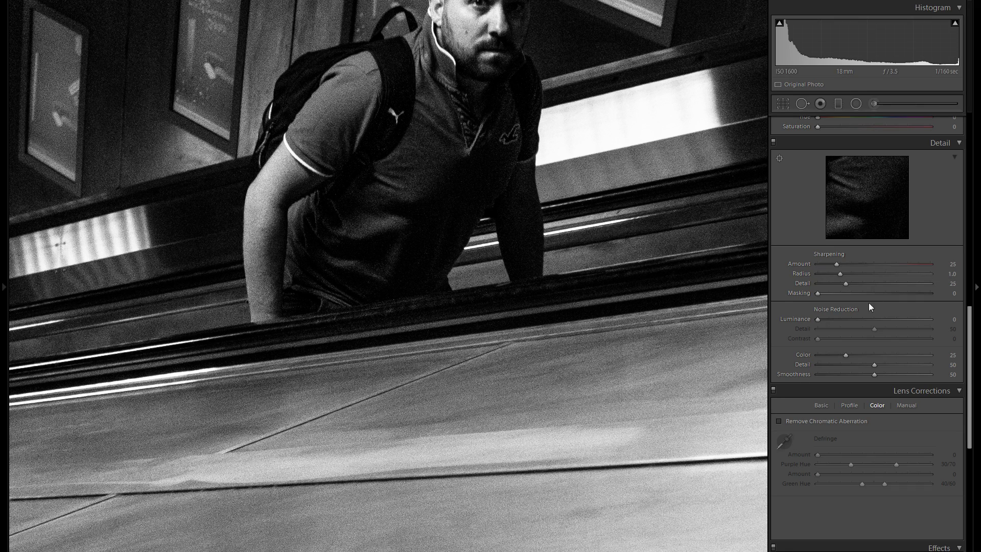
key(ctrl+minus)
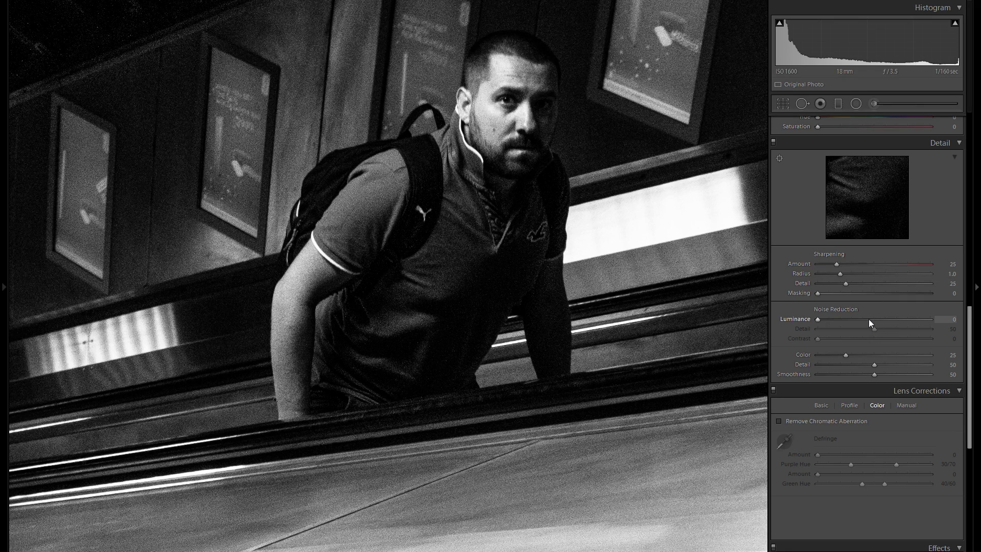
click(868, 319)
click(662, 346)
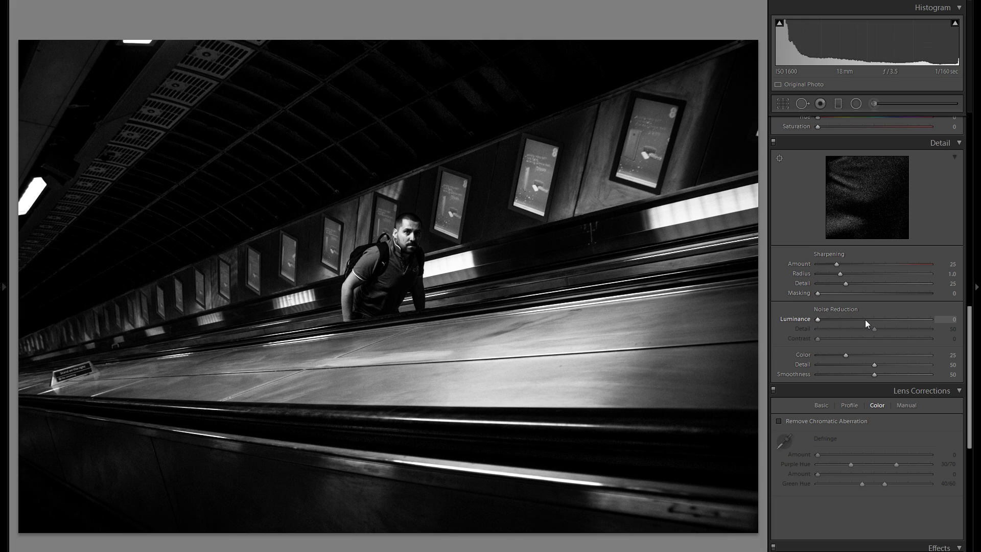
scroll(796, 286, up, 10)
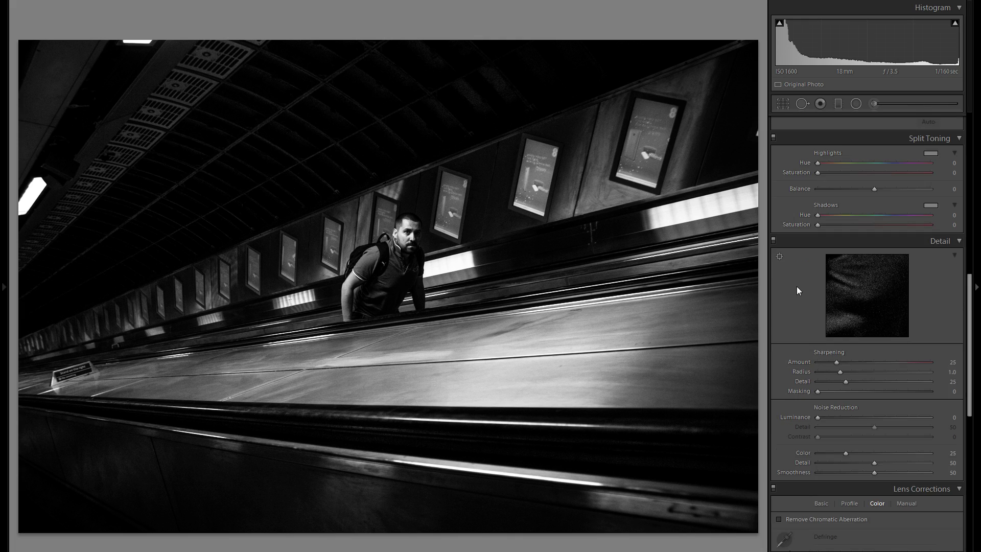
Add a graduated filter across the escalator scene with lowered Exposure
click(839, 104)
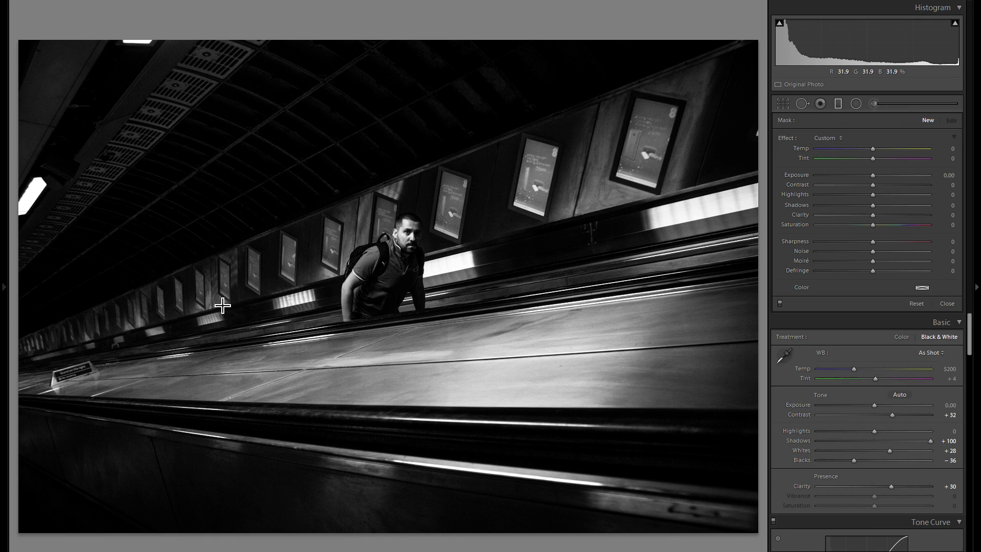
drag(223, 305, 230, 324)
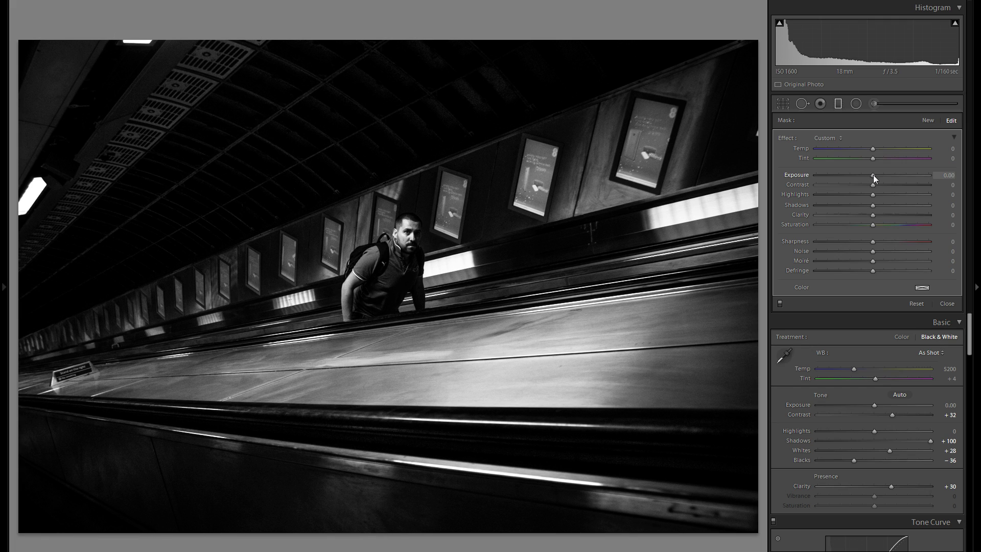
drag(873, 175, 863, 178)
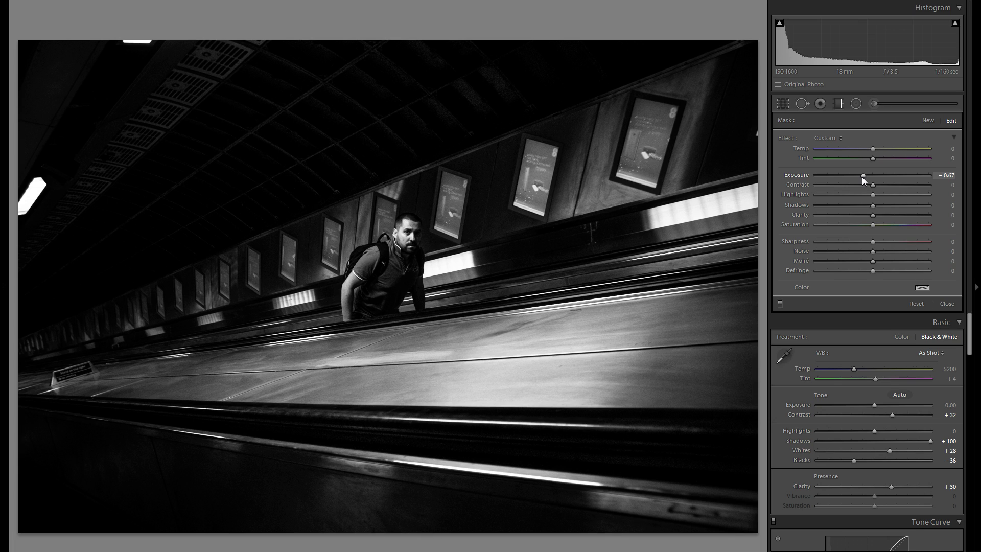
Add a second darkening graduated filter at -0.38 Exposure and close the tool
click(928, 120)
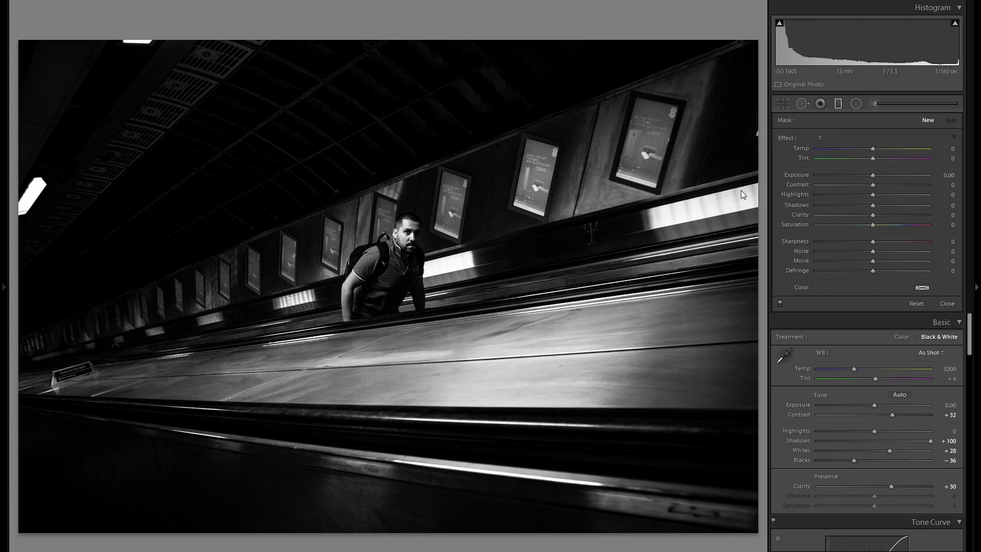
drag(558, 276, 511, 296)
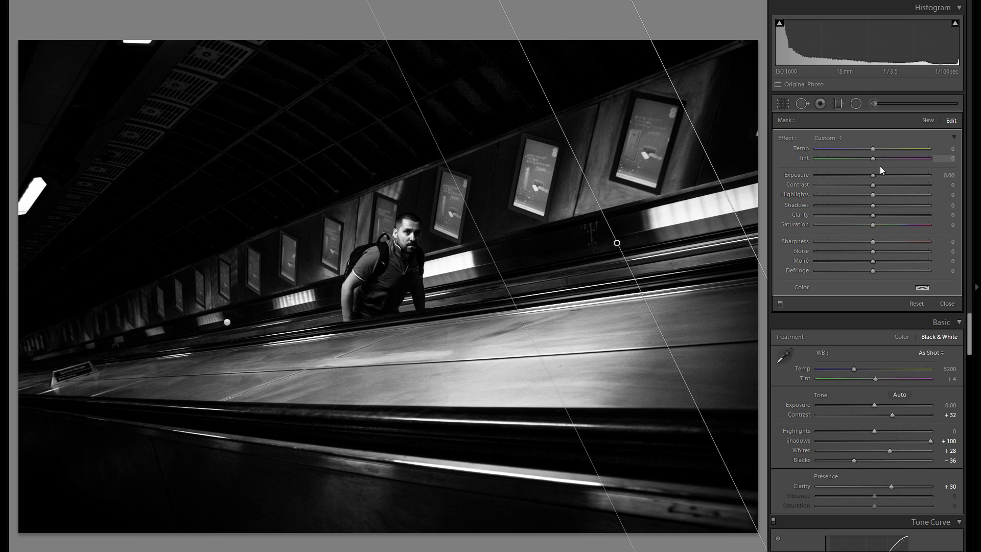
mouse_move(877, 170)
mouse_down()
mouse_move(850, 176)
mouse_move(869, 176)
mouse_up()
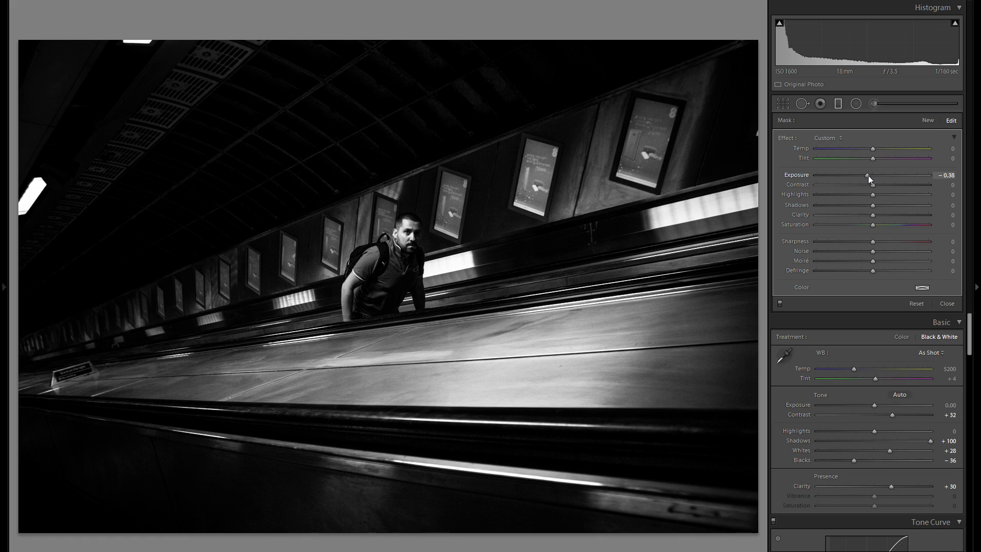
click(838, 105)
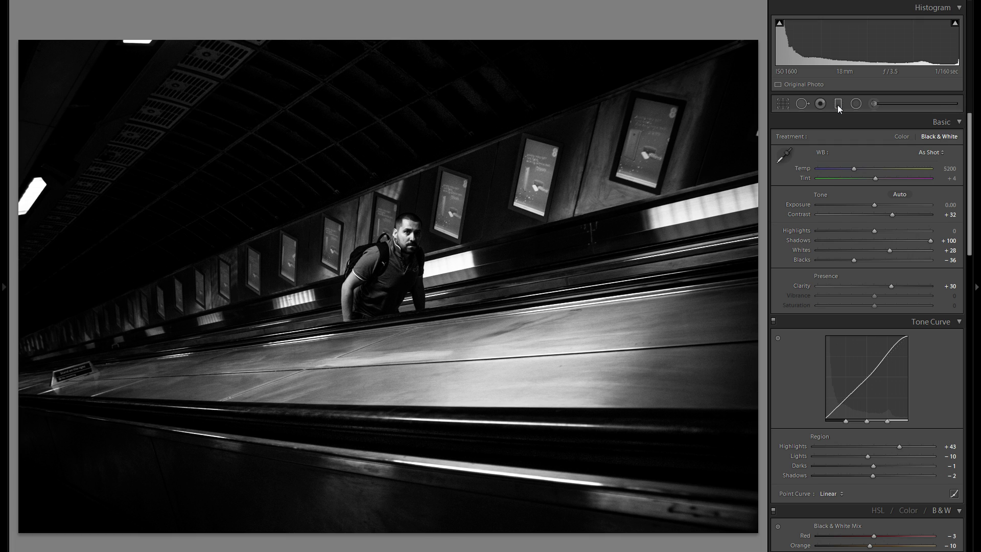
Paint negative-Exposure brush strokes over the lower-right escalator and enlarge the brush
click(872, 103)
drag(836, 178, 855, 174)
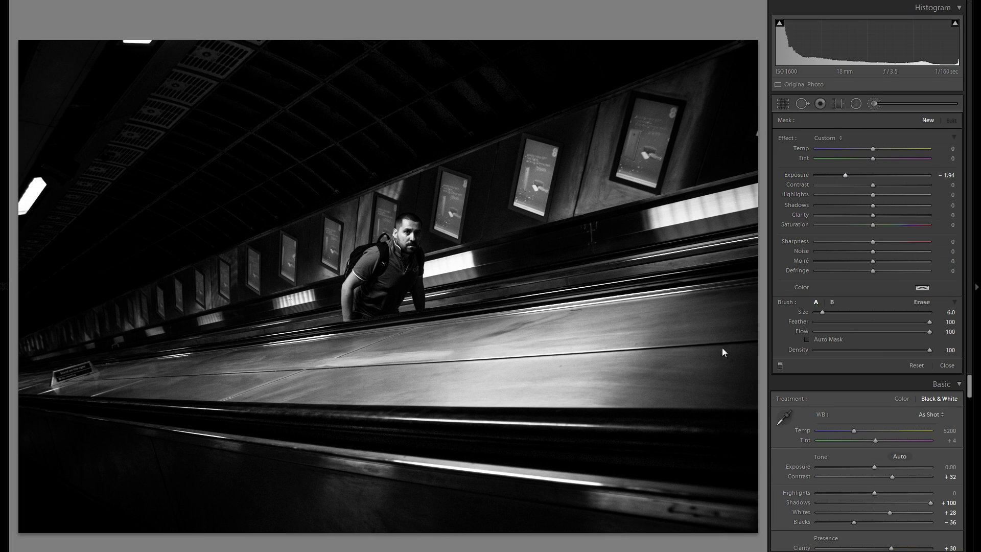
scroll(723, 351, up, 6)
mouse_move(751, 516)
mouse_down()
mouse_move(687, 525)
mouse_move(552, 478)
mouse_move(307, 460)
mouse_up()
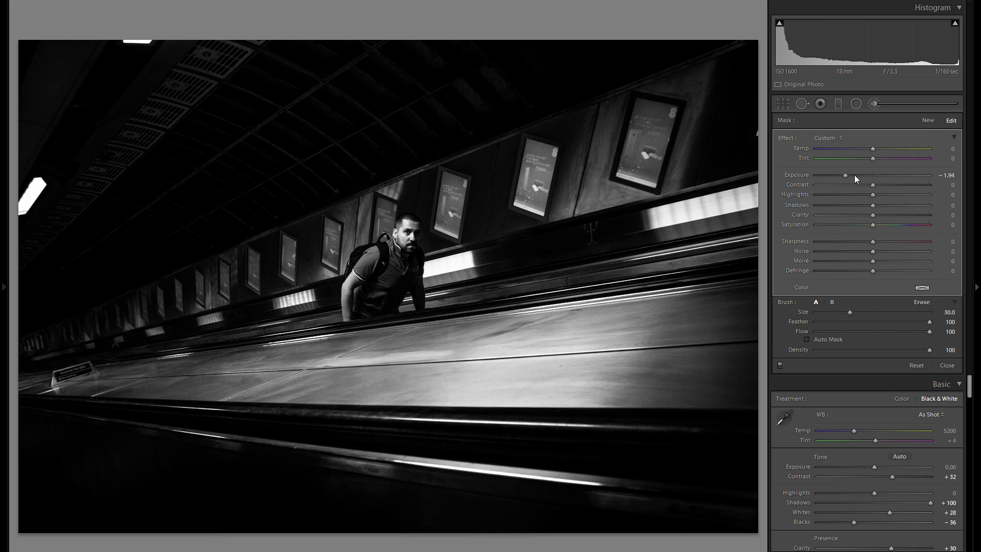
drag(854, 175, 857, 176)
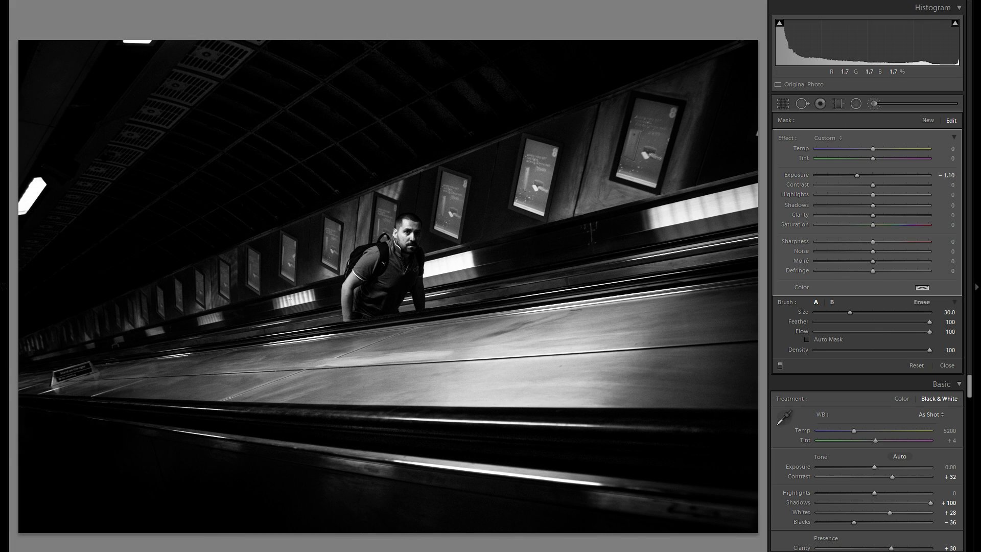
key(k)
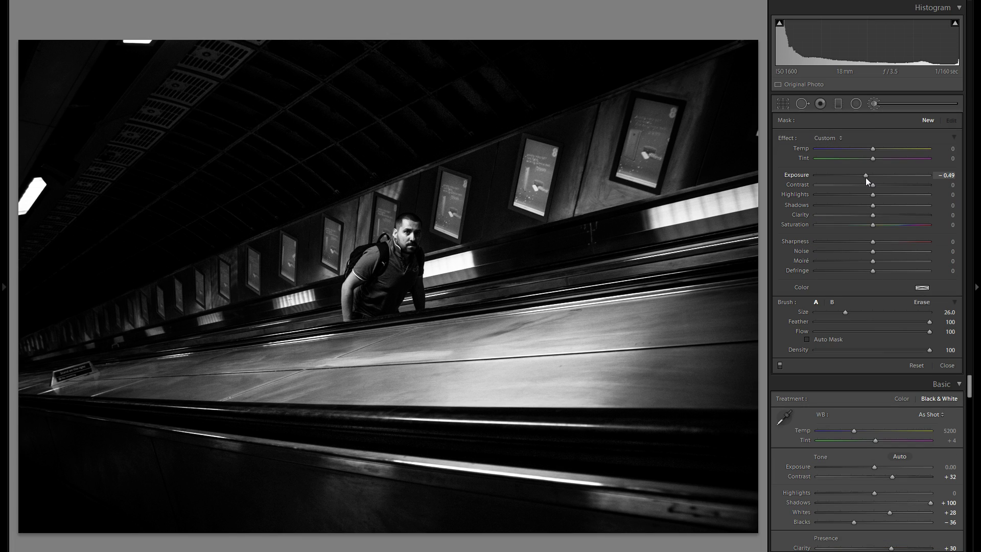
drag(866, 177, 867, 177)
key(bracketright)
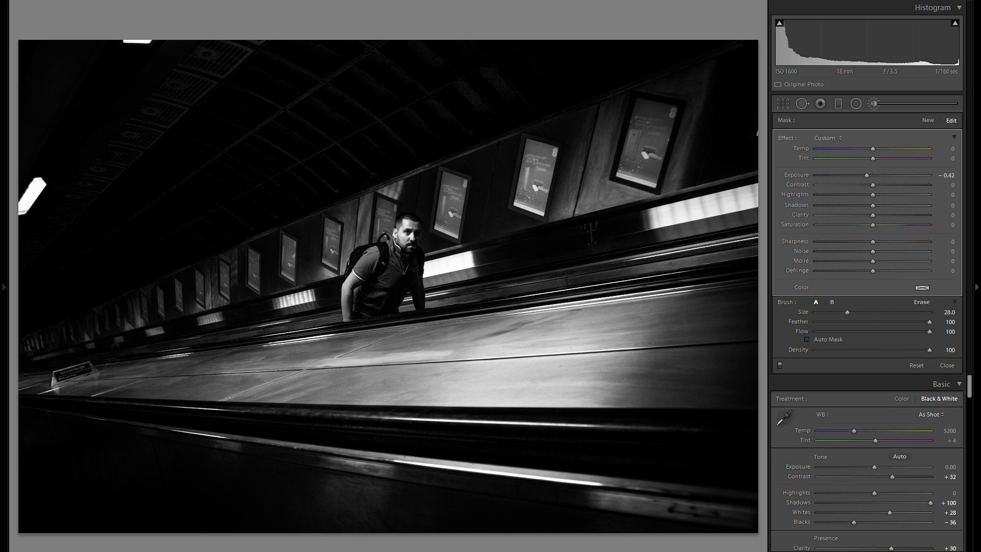
Paint a second brushed area on the lower-right escalator with Exposure -0.49
click(927, 121)
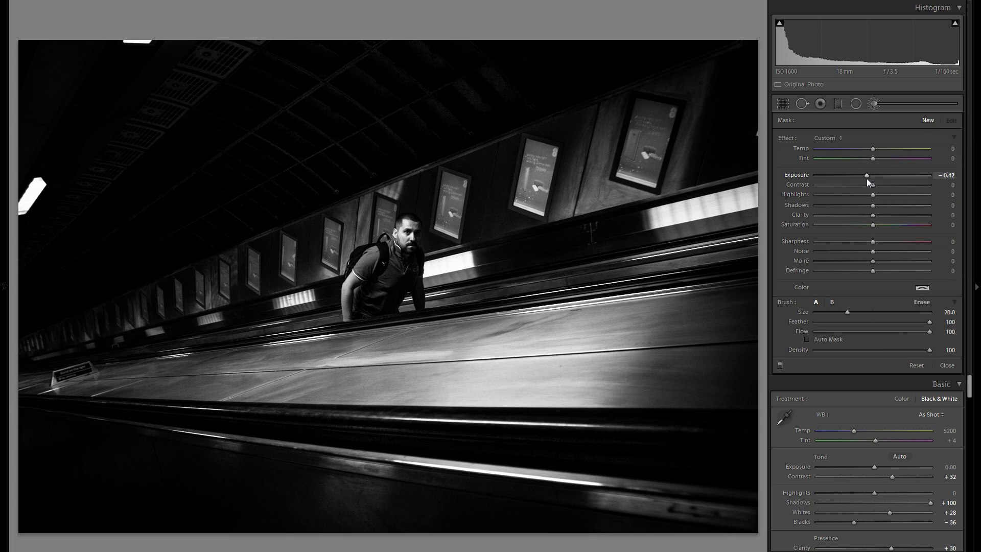
drag(869, 176, 872, 176)
drag(711, 526, 498, 55)
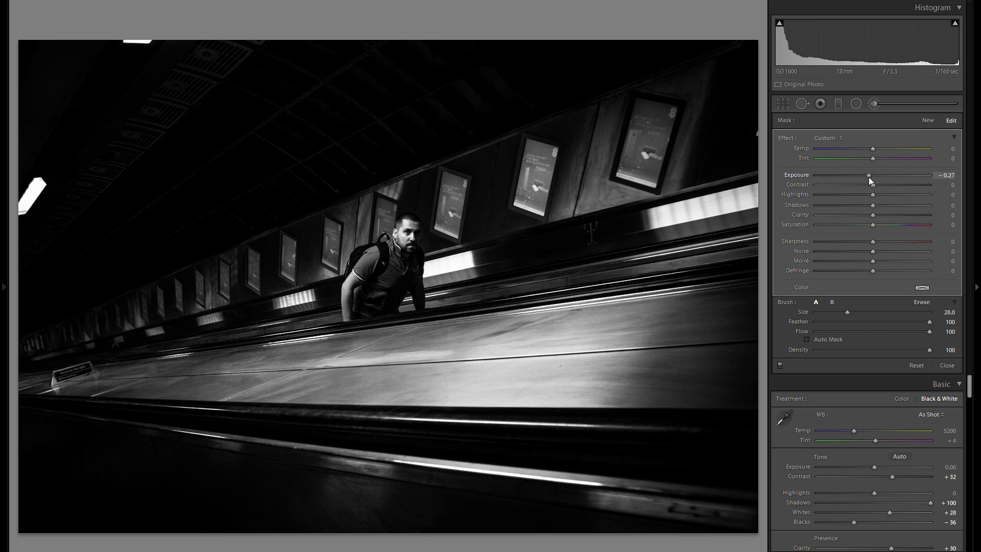
mouse_move(868, 176)
mouse_down()
mouse_move(855, 180)
mouse_move(876, 179)
mouse_move(866, 179)
mouse_up()
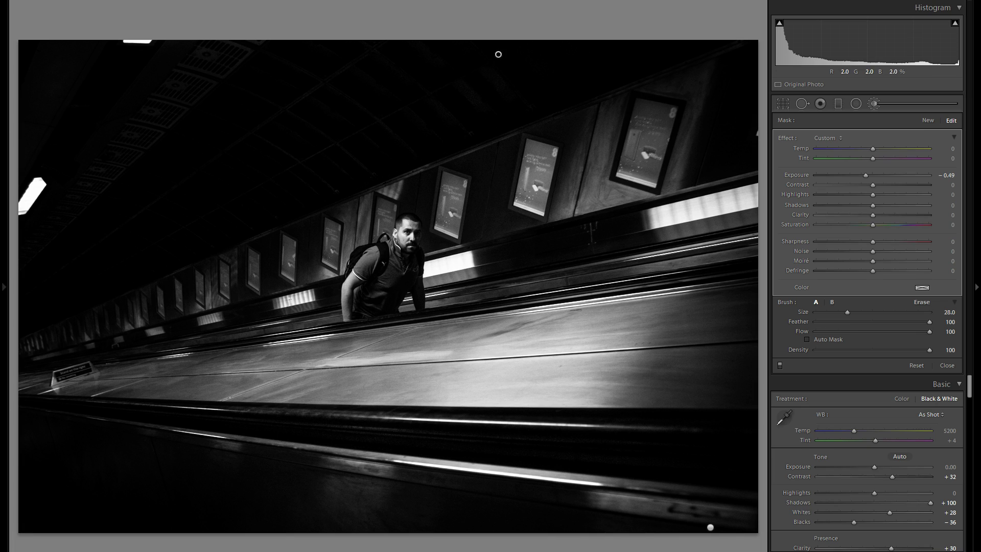
click(929, 120)
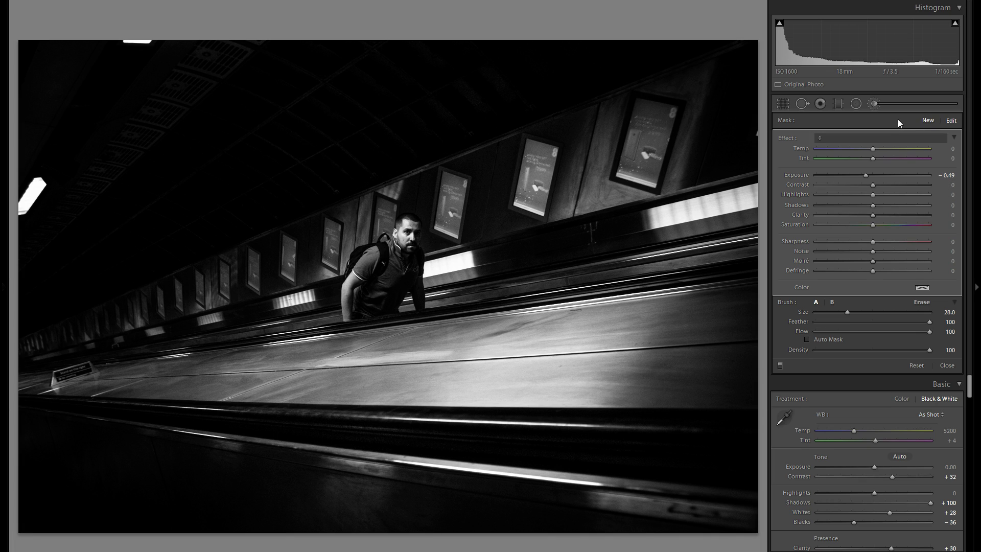
drag(865, 176, 816, 177)
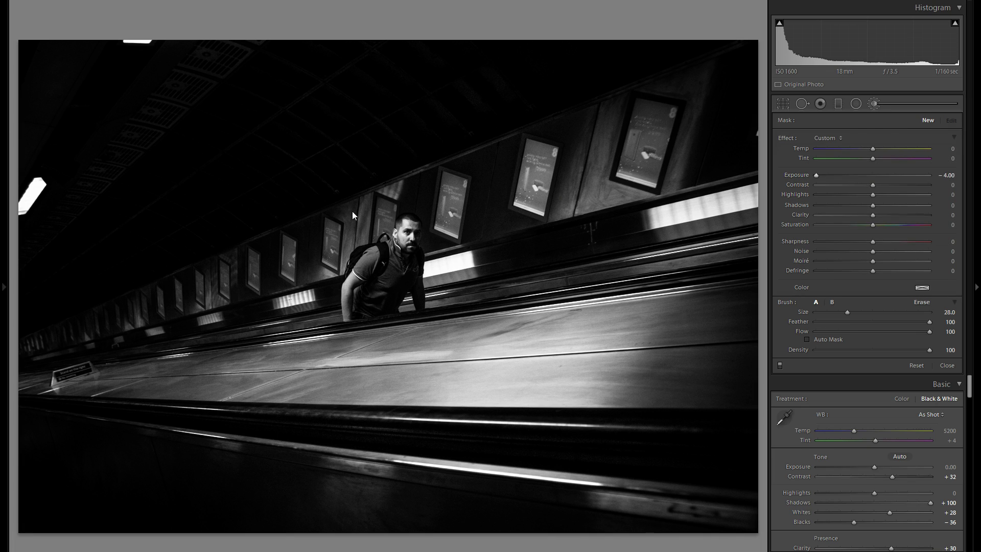
key(bracketleft)
key(bracketleft)
drag(43, 181, 23, 210)
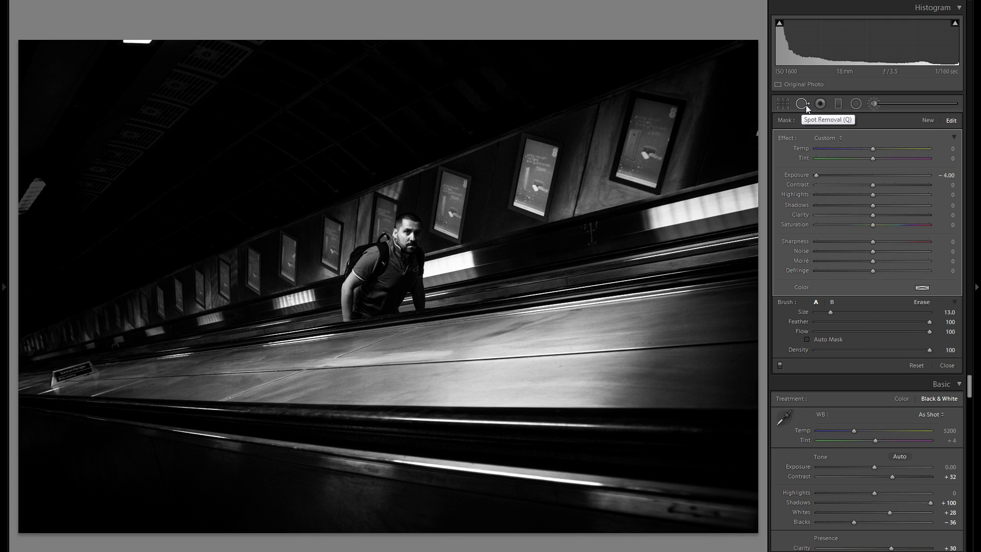
drag(148, 43, 119, 8)
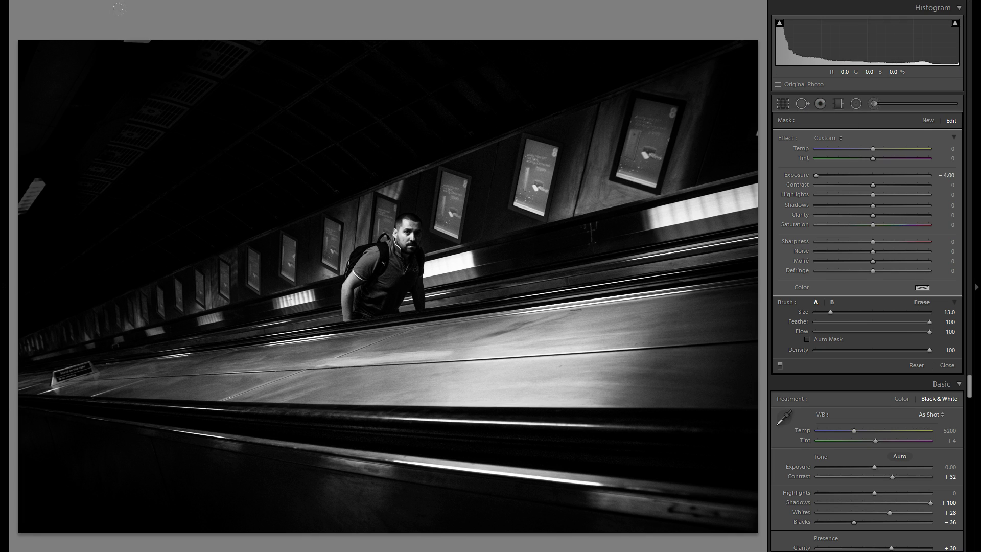
click(928, 122)
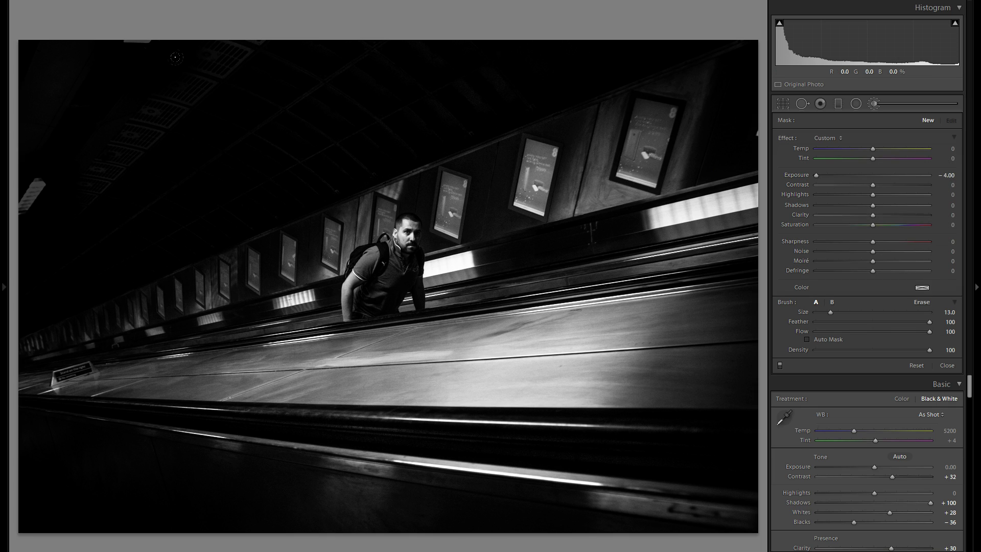
click(29, 202)
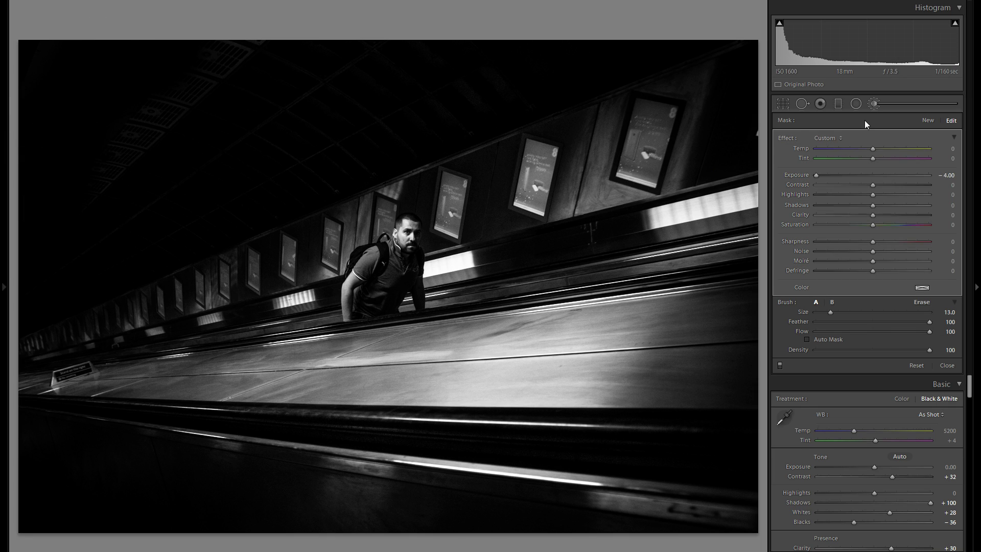
click(872, 103)
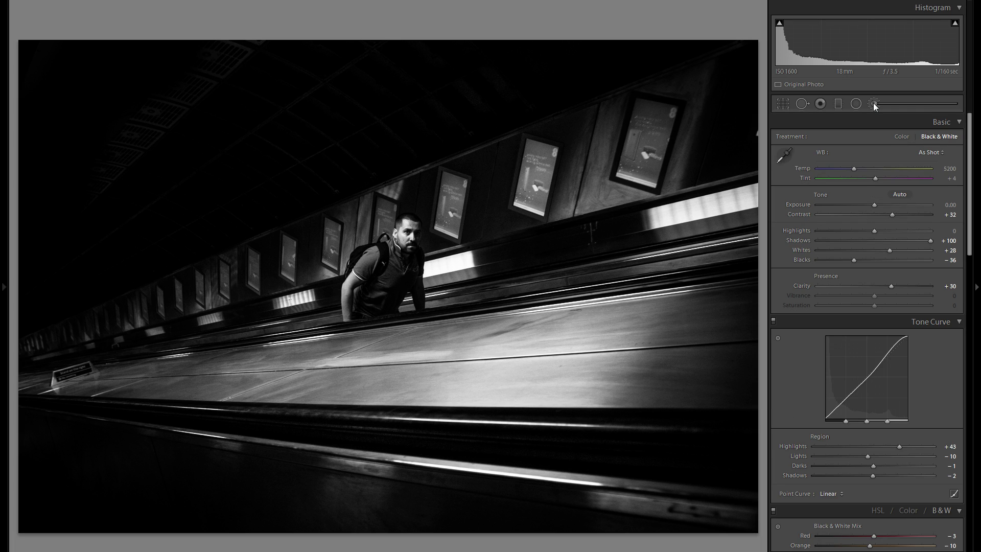
click(872, 102)
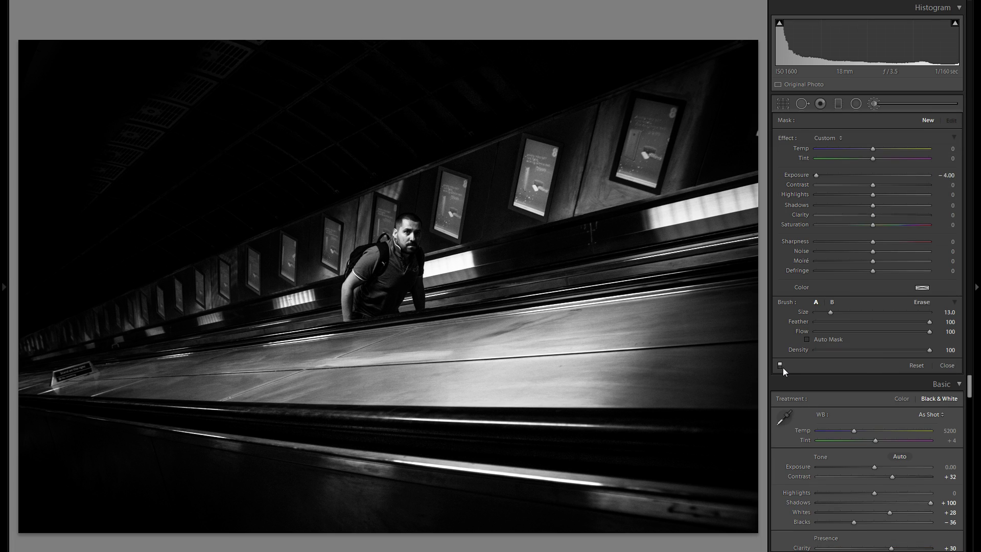
click(780, 364)
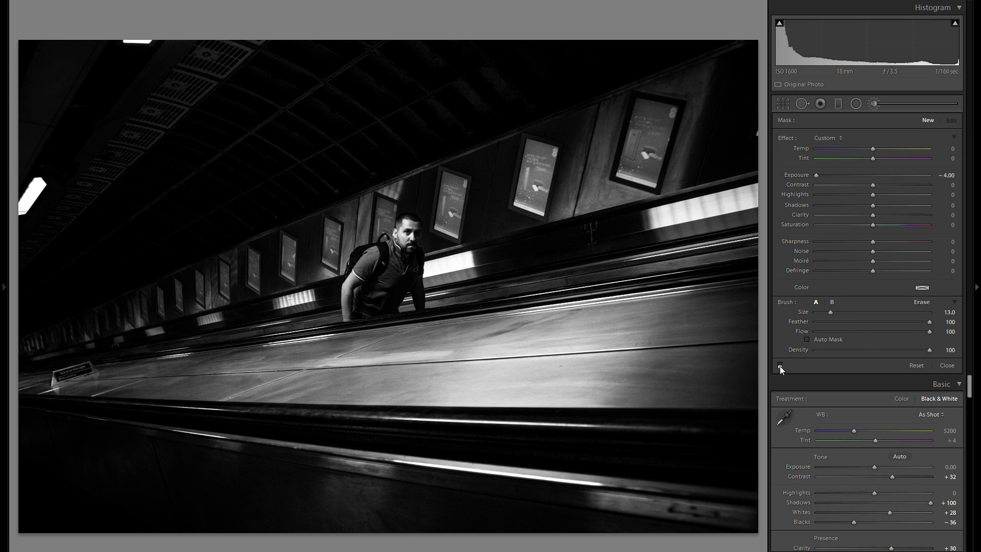
click(779, 365)
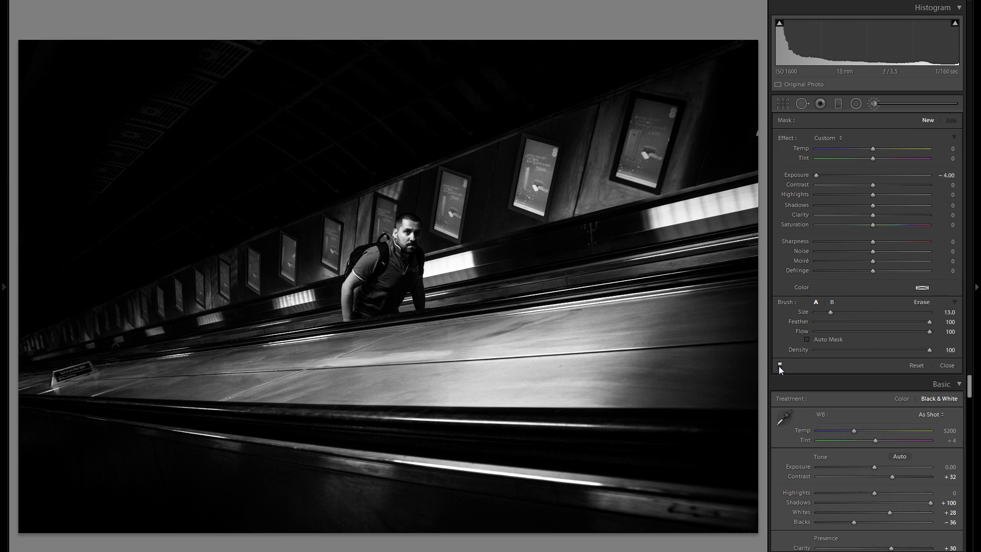
Draw a radial filter with Exposure reset to zero, reposition it, then discard the misplaced filter
click(856, 103)
double_click(807, 176)
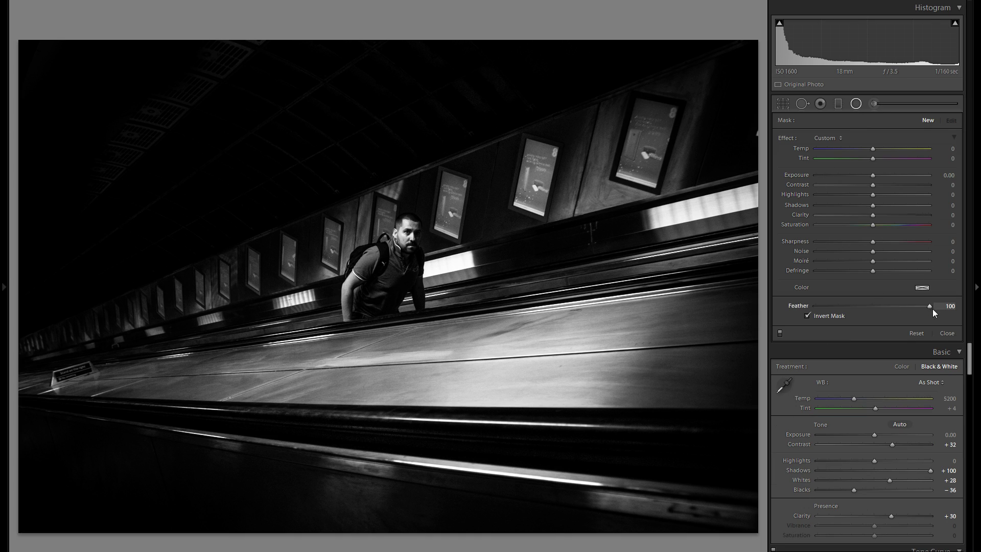
drag(427, 310, 617, 376)
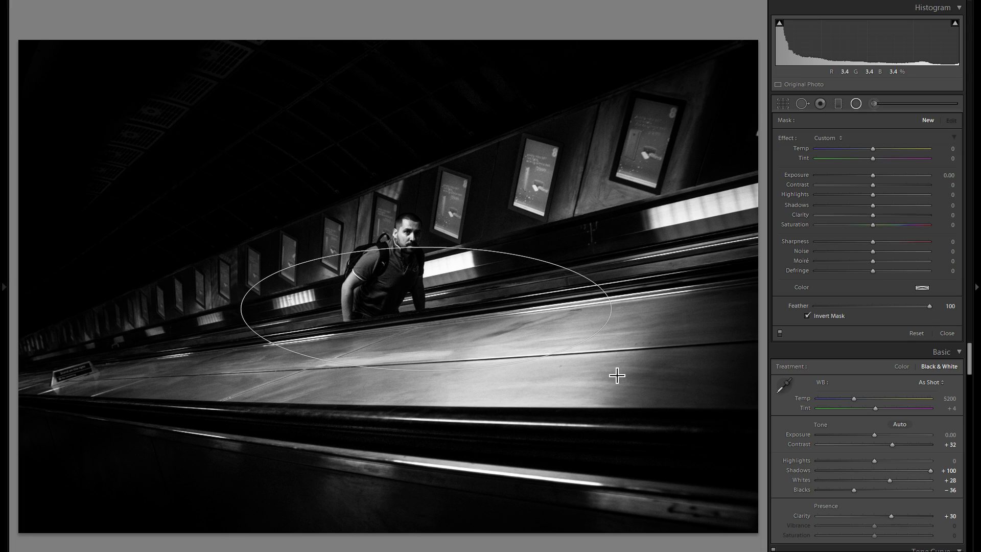
drag(504, 318, 551, 341)
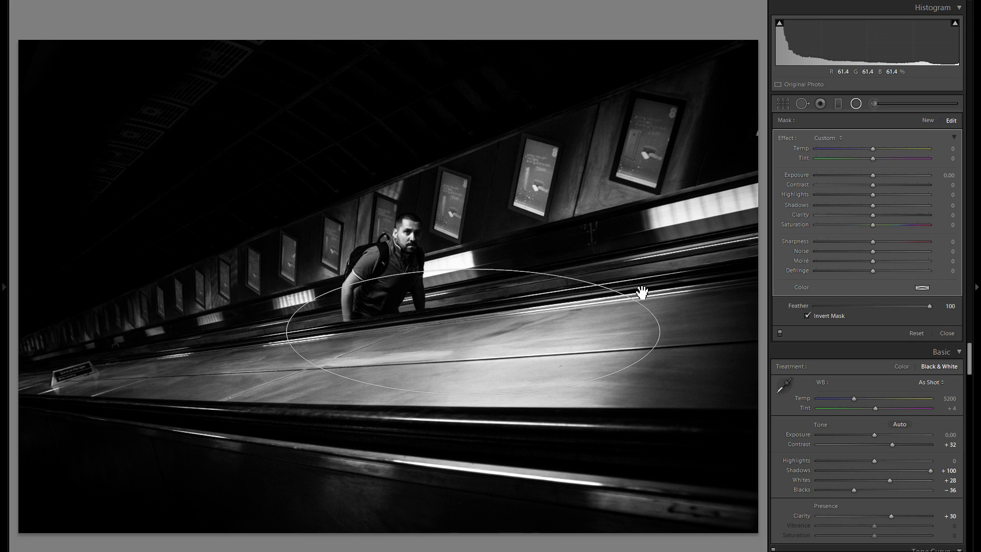
drag(633, 320, 683, 411)
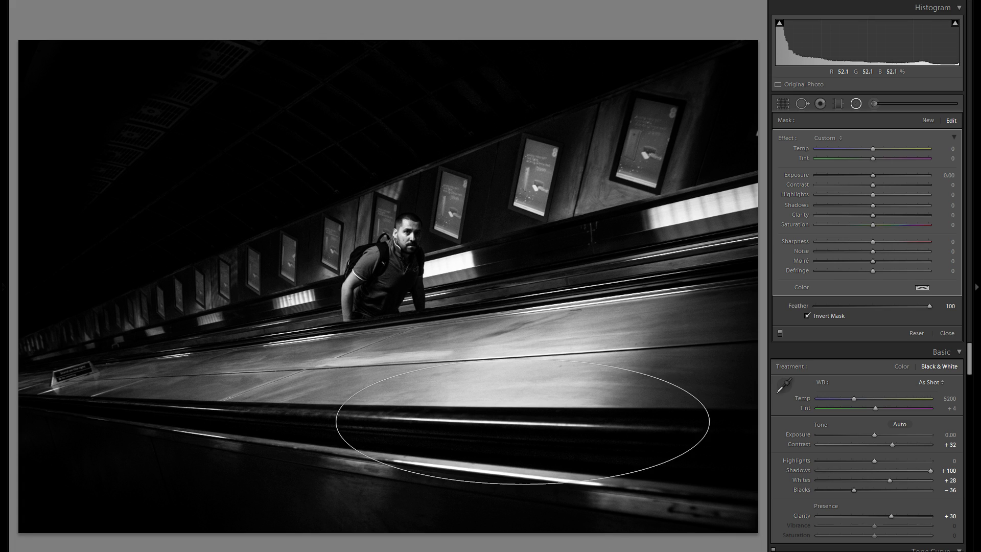
drag(522, 388, 450, 542)
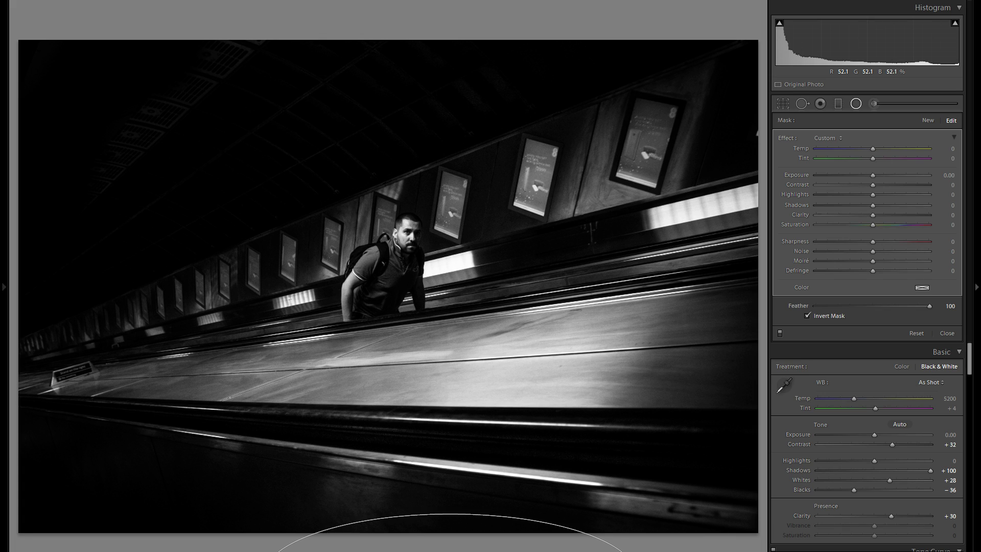
click(615, 311)
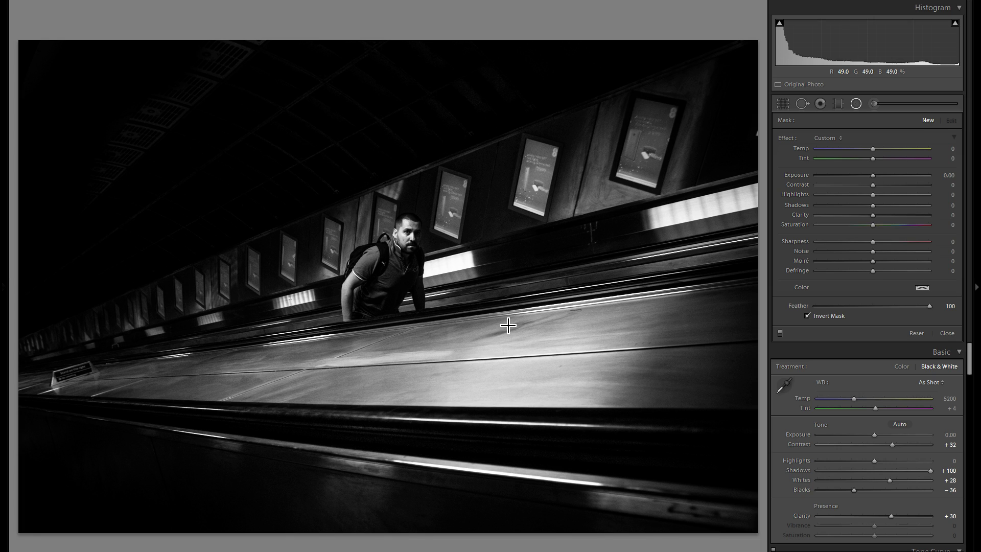
Draw a radial filter over the bright escalator panel, reshape it, and darken to about -1.65 Exposure
drag(471, 337, 559, 443)
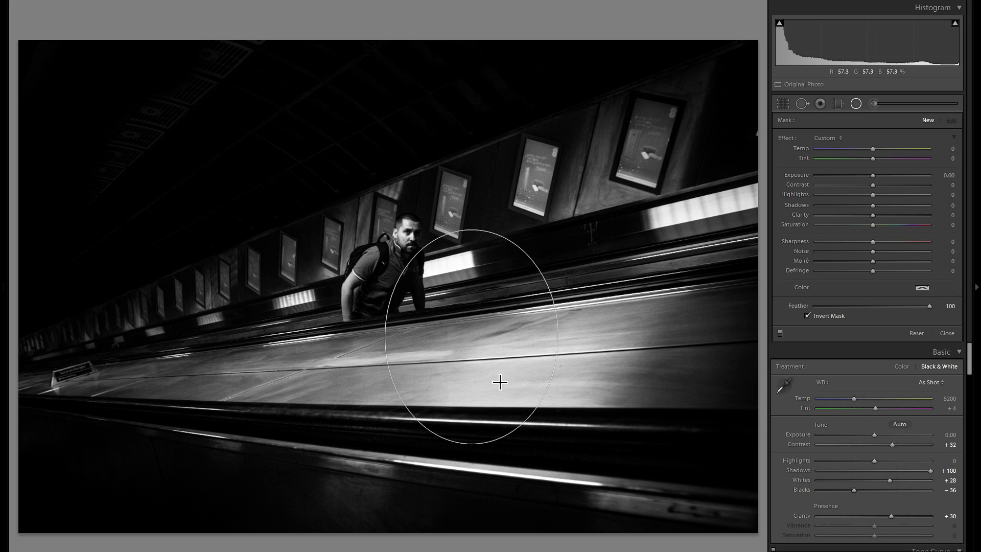
drag(494, 297, 525, 284)
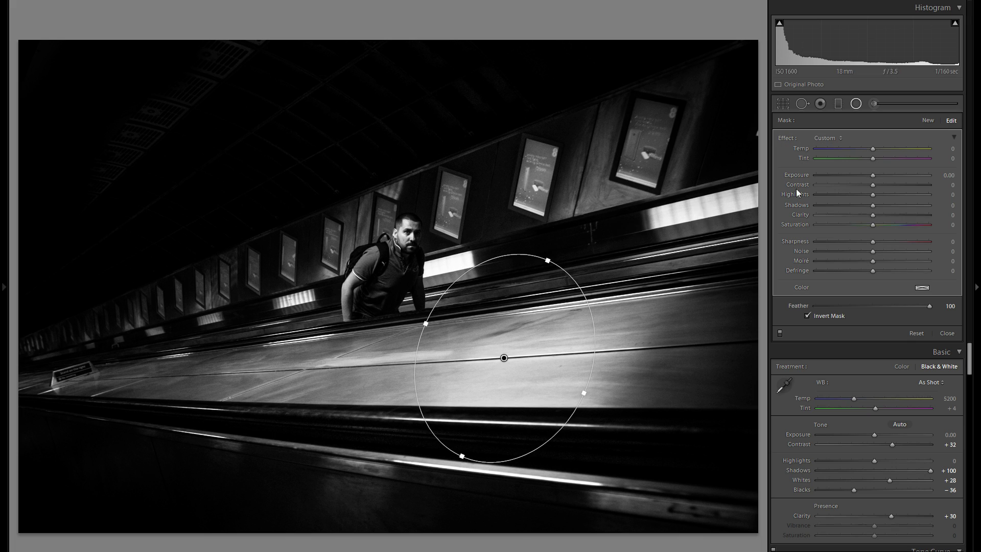
drag(873, 175, 851, 179)
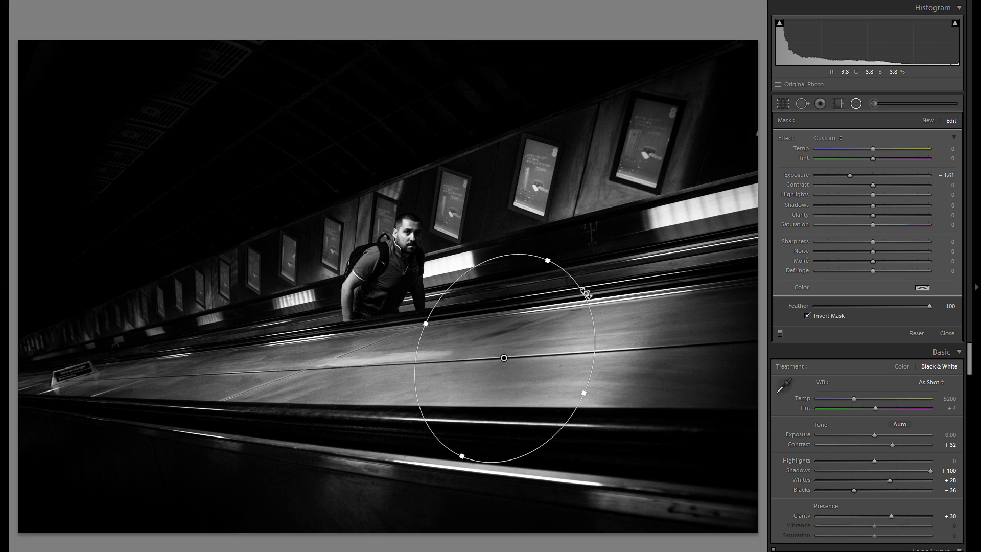
drag(563, 318, 552, 326)
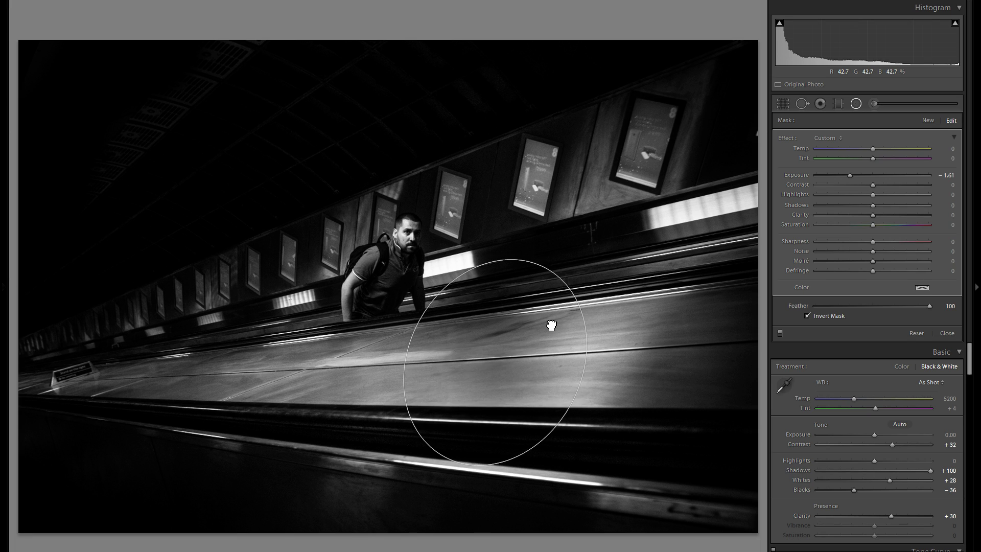
drag(541, 264, 554, 313)
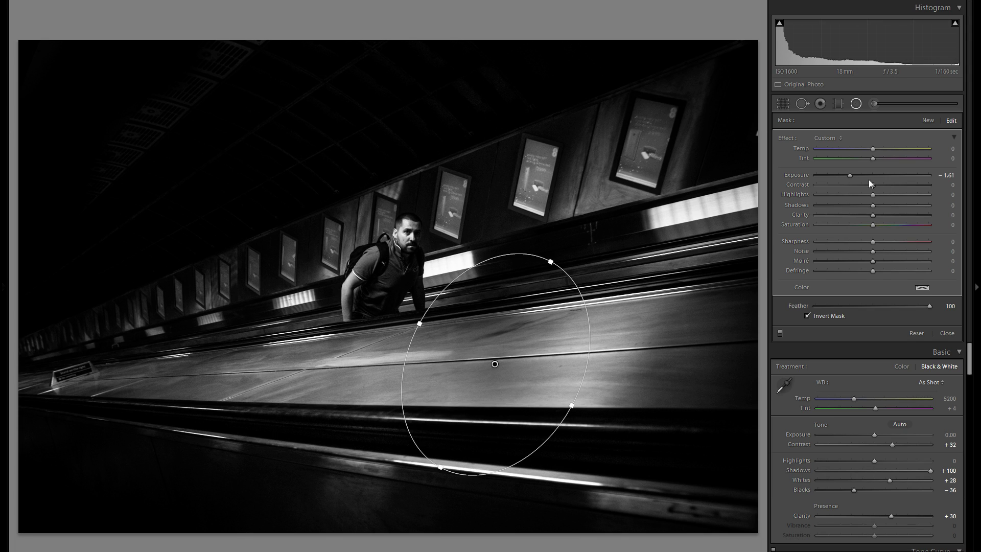
drag(849, 176, 852, 179)
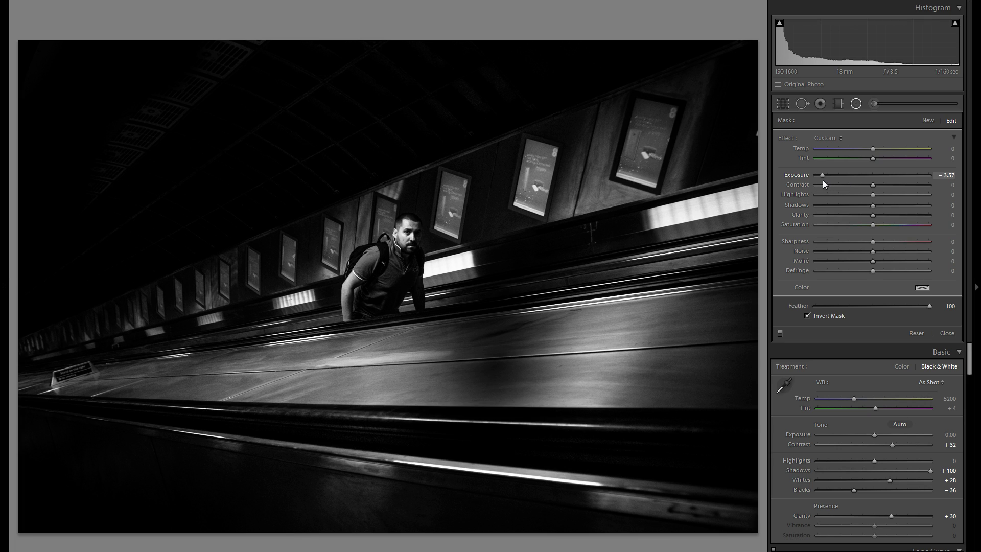
drag(823, 180, 849, 180)
Duplicate the radial filter, then move, narrow and fine-tune the copy leftward along the escalator
right_click(517, 340)
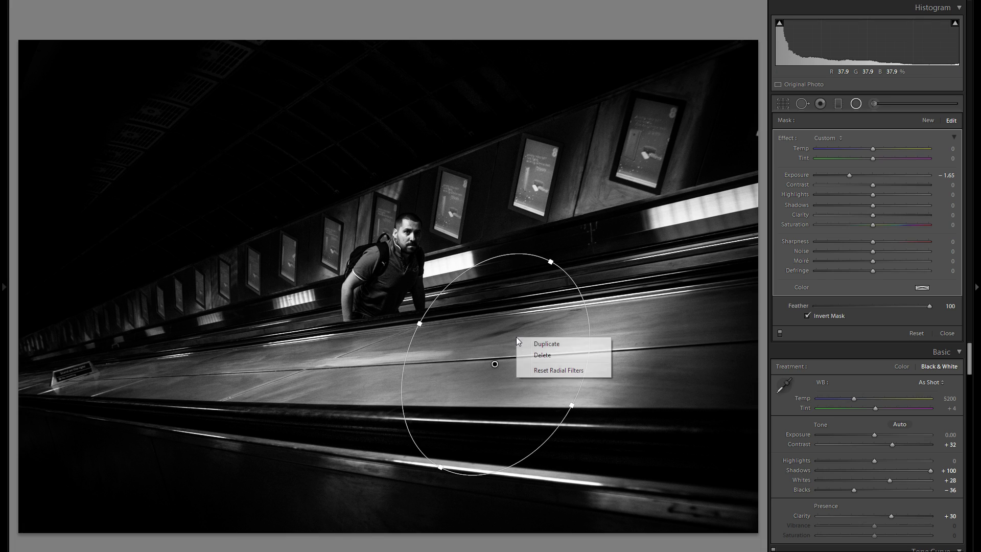
click(553, 344)
drag(495, 364, 268, 358)
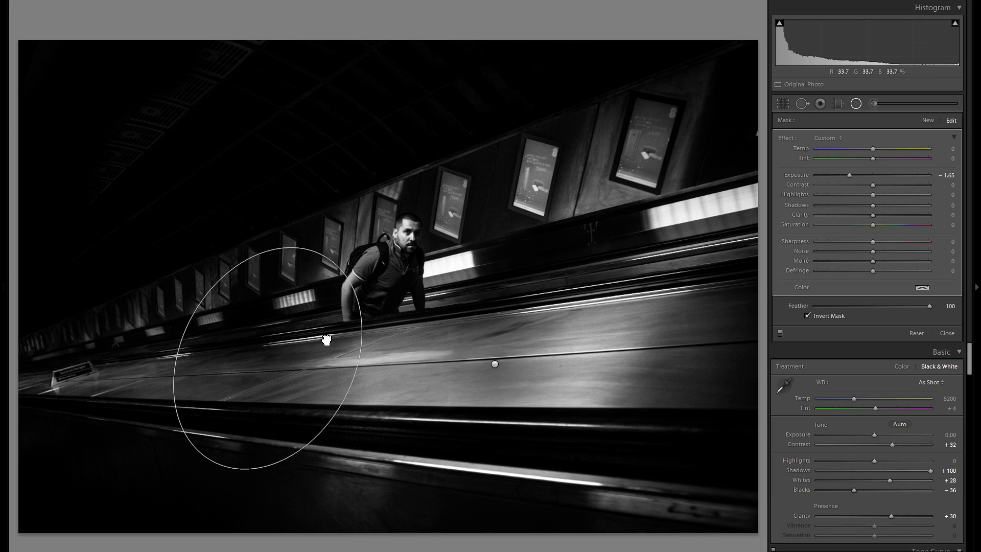
drag(345, 399, 289, 371)
drag(287, 306, 323, 329)
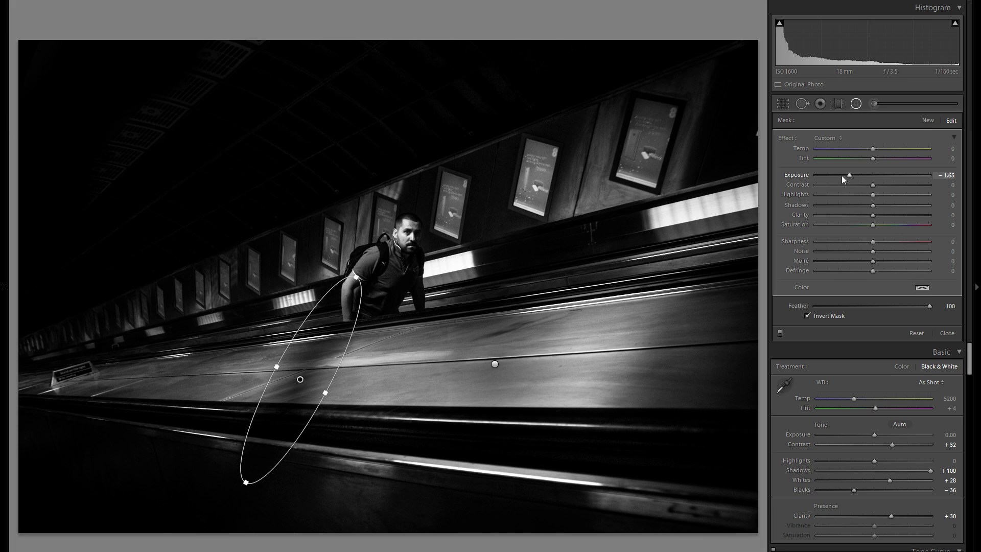
drag(848, 175, 854, 175)
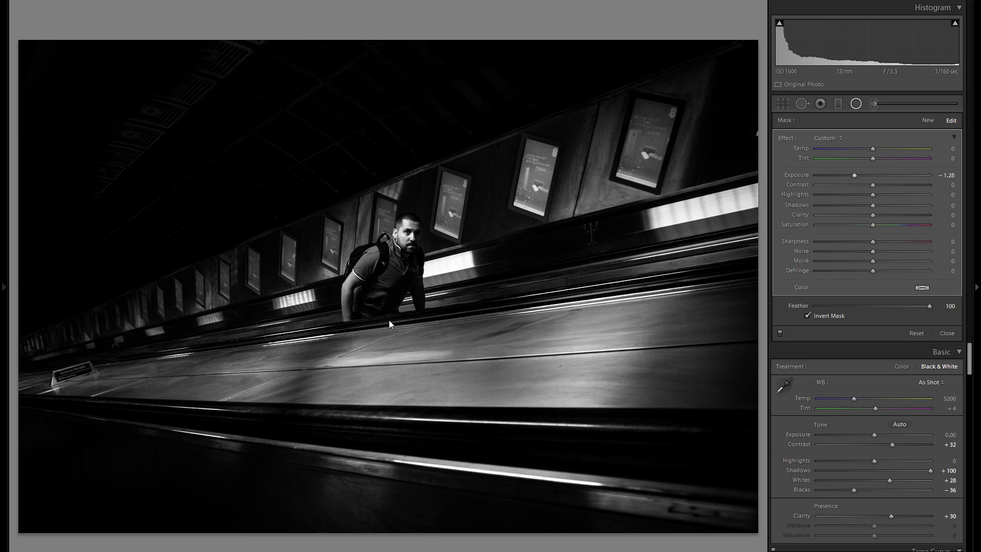
Duplicate again, move the copy further left, rotate it along the escalator, and set Exposure -0.78
right_click(331, 343)
click(353, 346)
drag(322, 351, 235, 344)
drag(280, 302, 254, 333)
drag(857, 175, 864, 175)
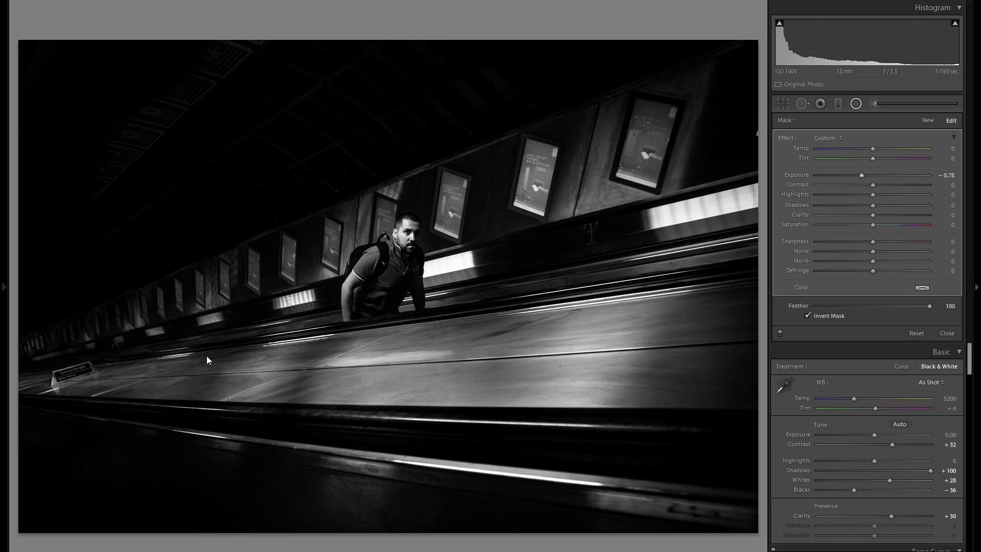
Add two more copies down-left along the escalator at -0.60 Exposure, then toggle filters to compare
right_click(229, 341)
click(235, 352)
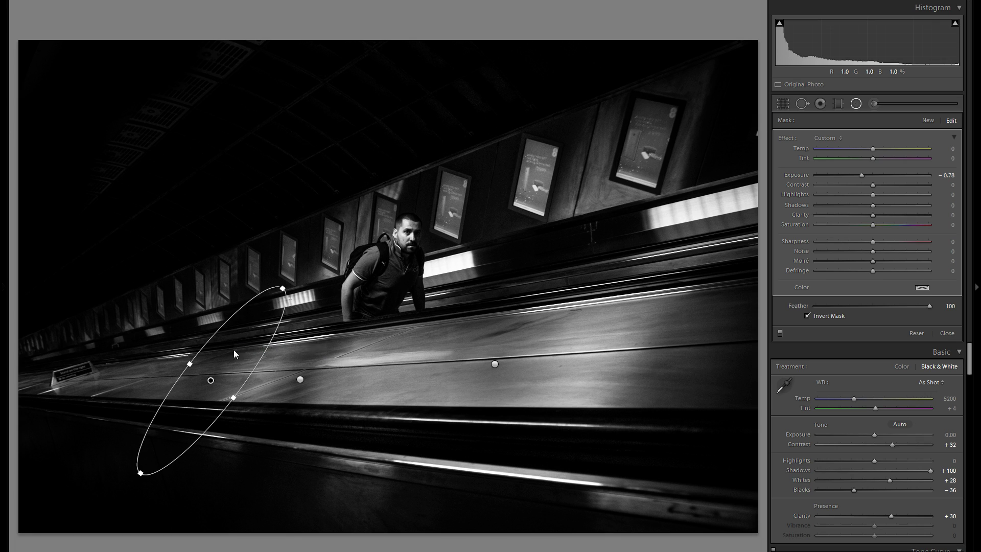
drag(211, 380, 91, 390)
right_click(171, 361)
click(187, 368)
drag(861, 176, 865, 174)
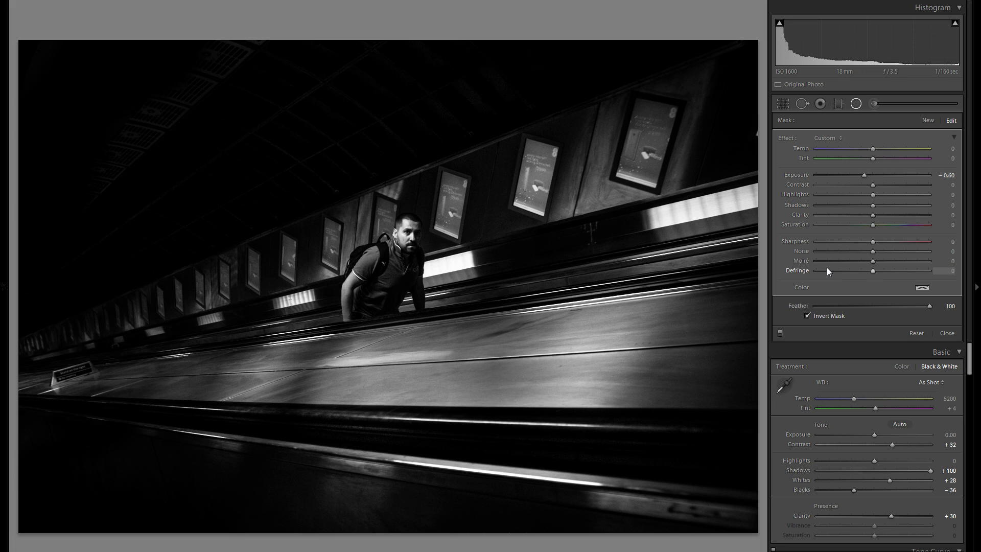
click(300, 379)
click(780, 333)
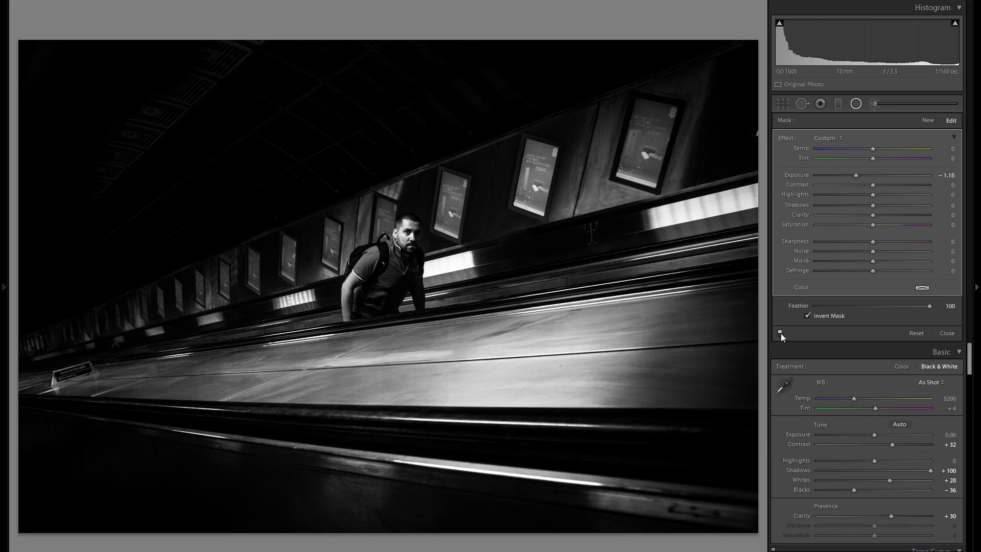
click(780, 333)
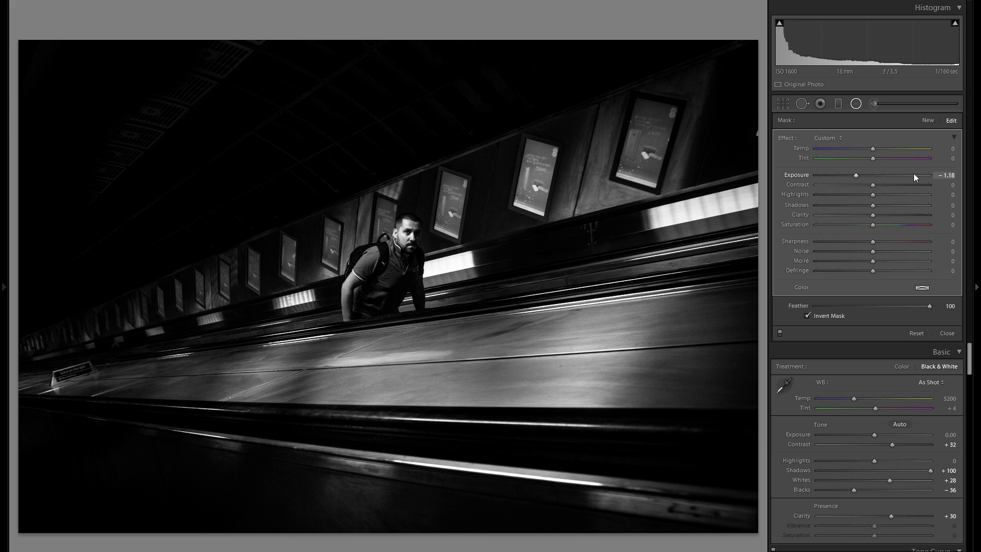
Start a fresh radial filter at +0.31 Exposure and place and rotate it over the escalator panel
click(928, 121)
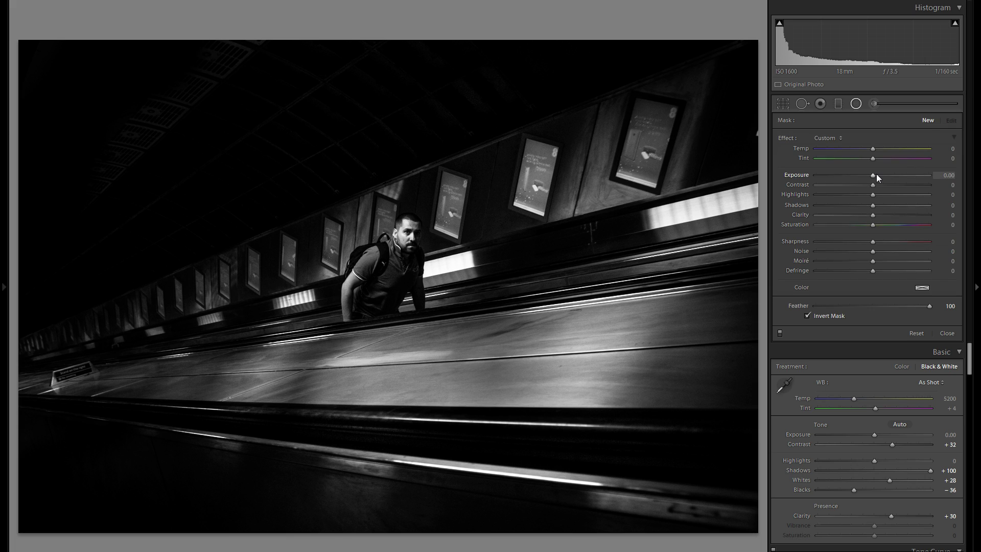
drag(875, 176, 878, 176)
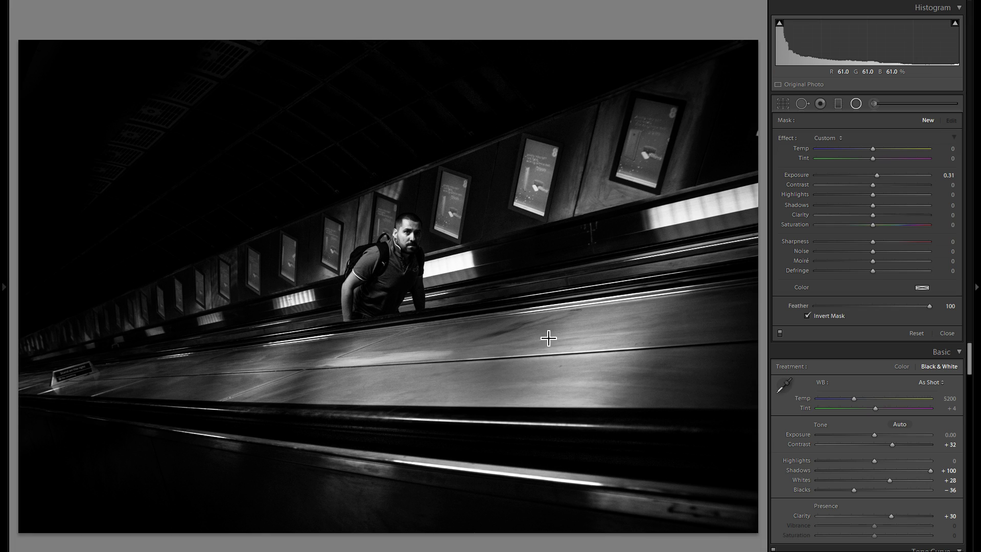
drag(544, 333, 604, 430)
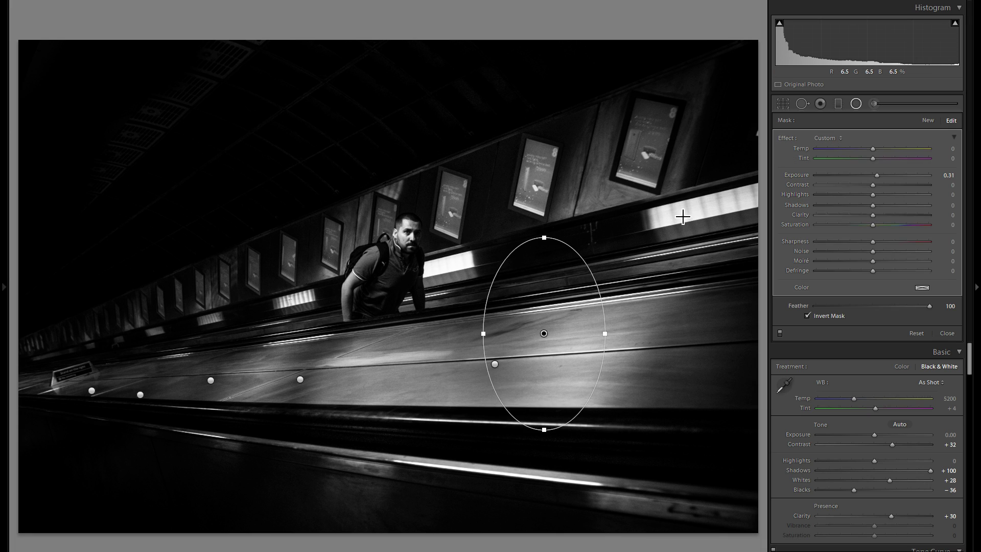
drag(607, 331, 650, 352)
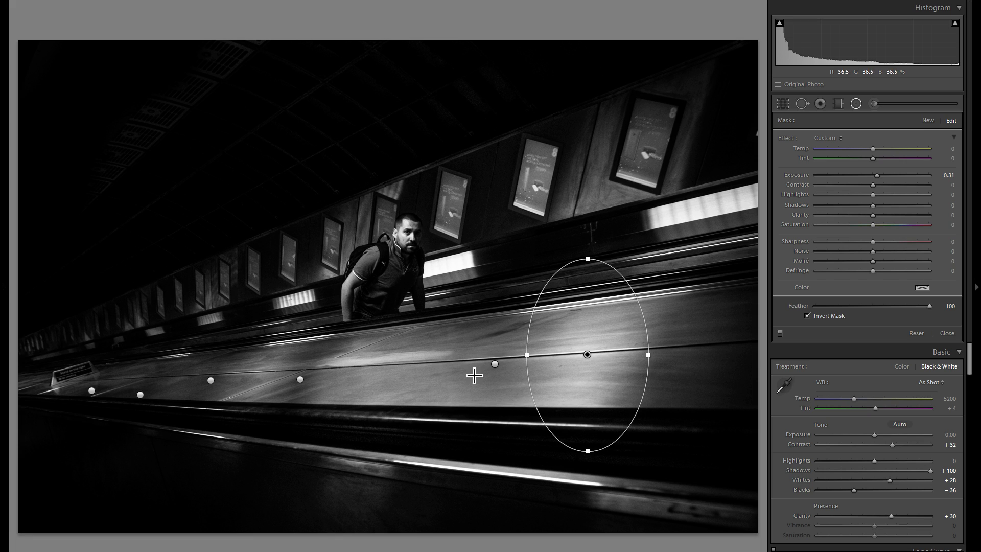
drag(640, 301, 646, 307)
Duplicate the filter twice, moving and reshaping each copy leftward along the handrail
right_click(615, 322)
click(629, 324)
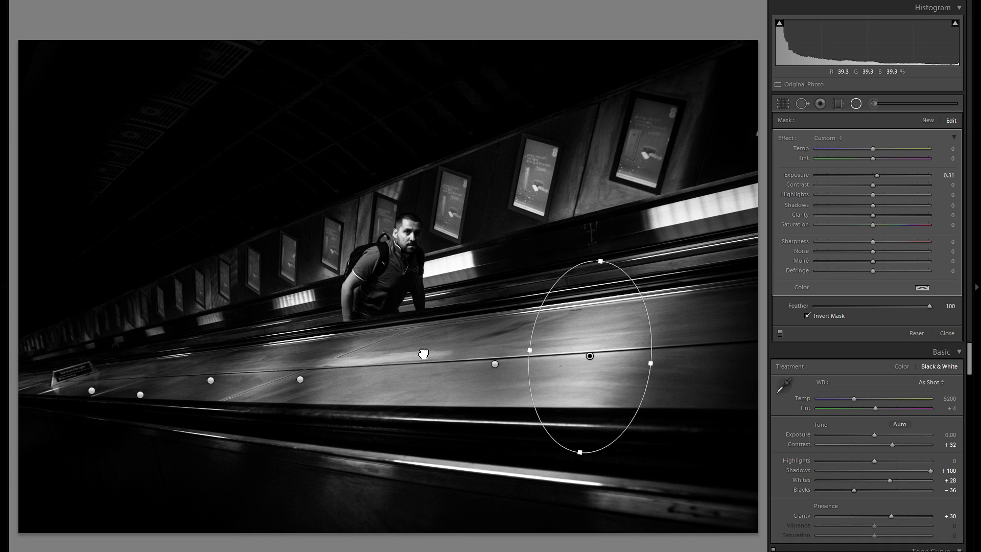
drag(423, 354, 424, 354)
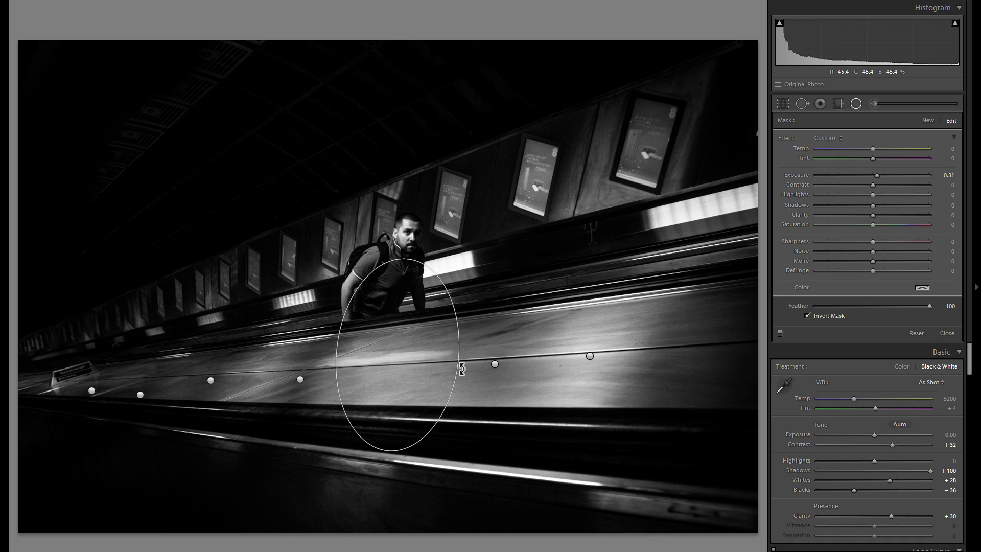
drag(462, 368, 480, 366)
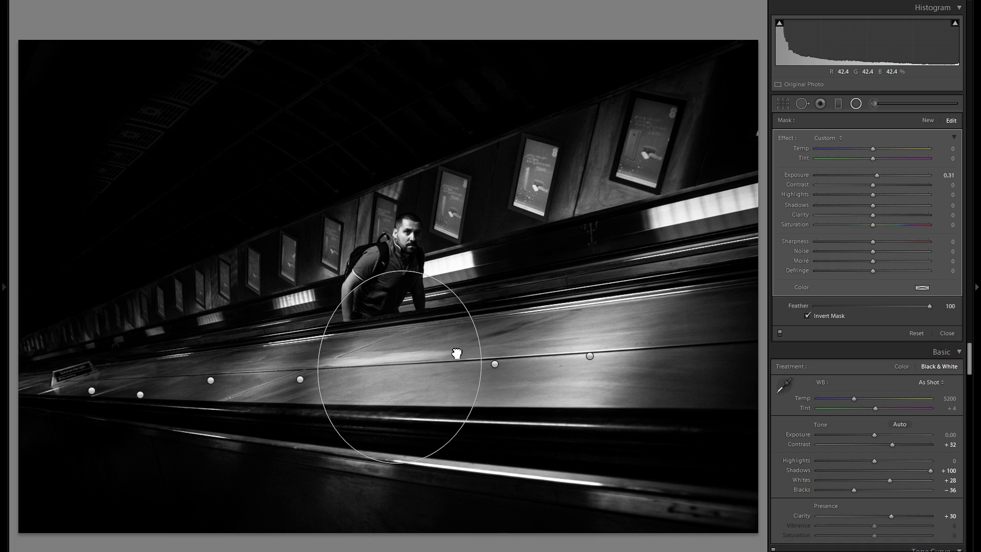
right_click(456, 354)
click(467, 352)
drag(381, 355, 288, 354)
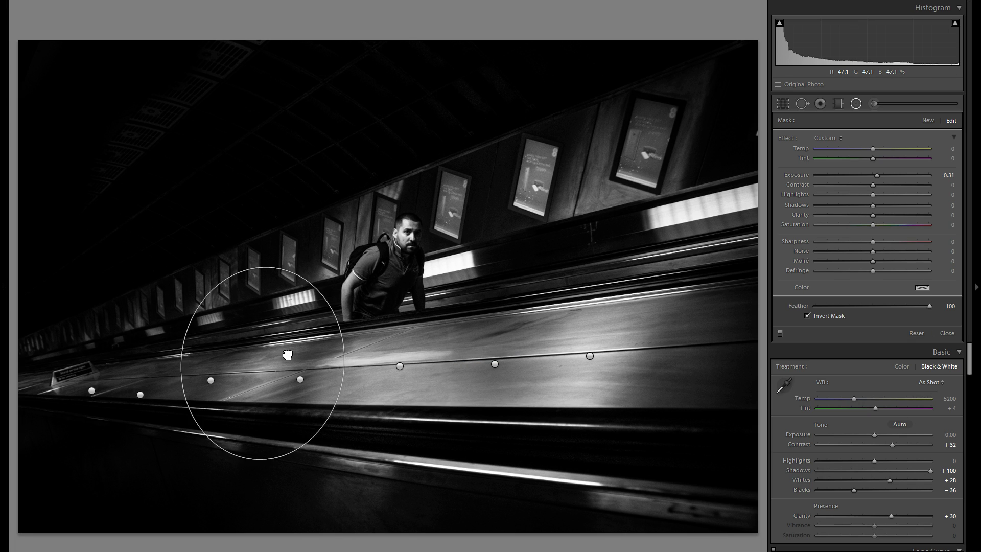
drag(340, 373, 278, 341)
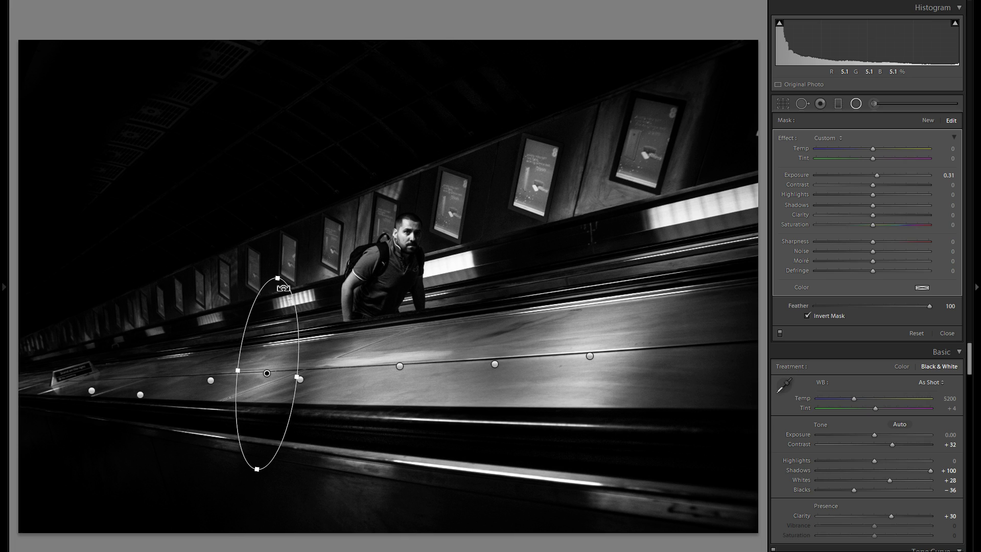
drag(277, 279, 273, 322)
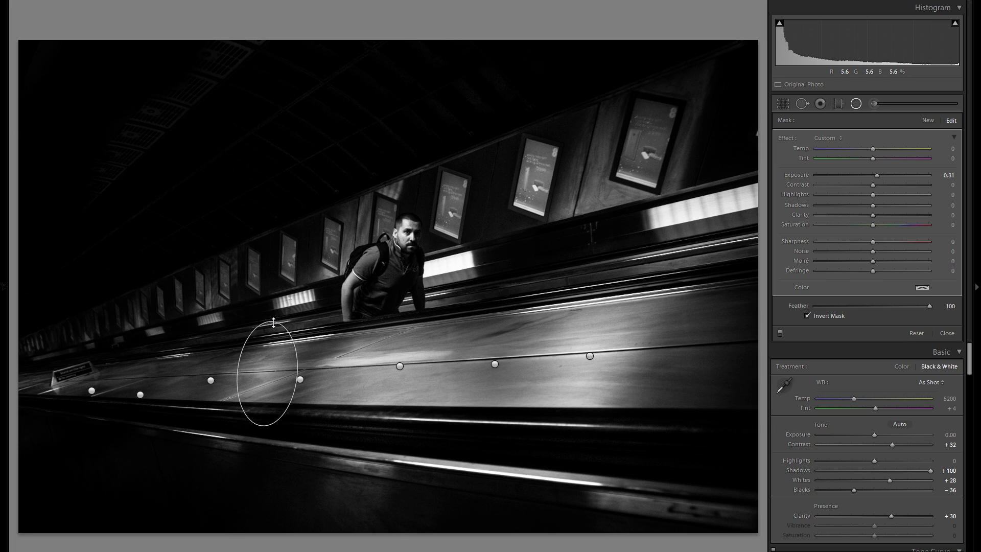
Place one more copy at the left edge, compare filters, then add a -0.71 filter on the upper poster
right_click(280, 351)
click(294, 354)
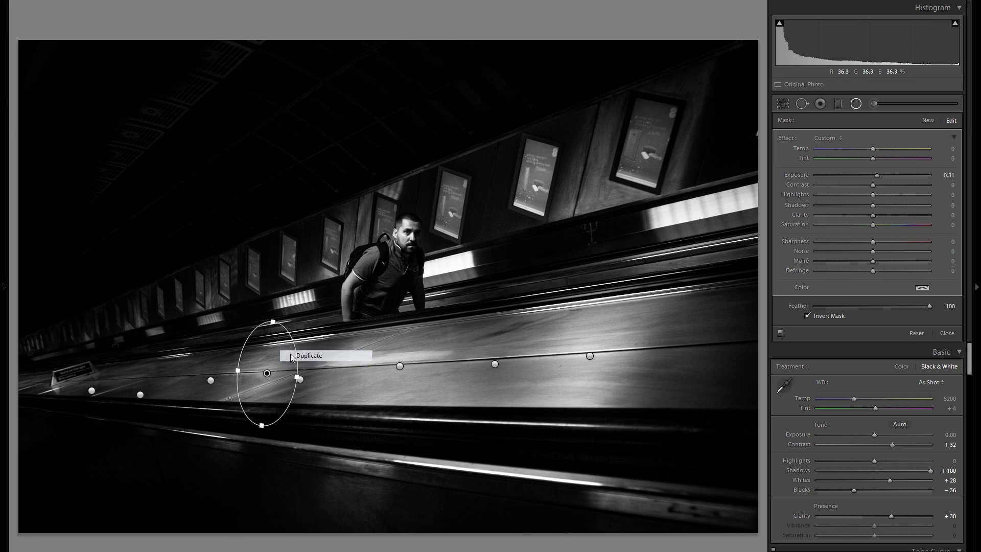
drag(283, 359, 122, 386)
click(781, 332)
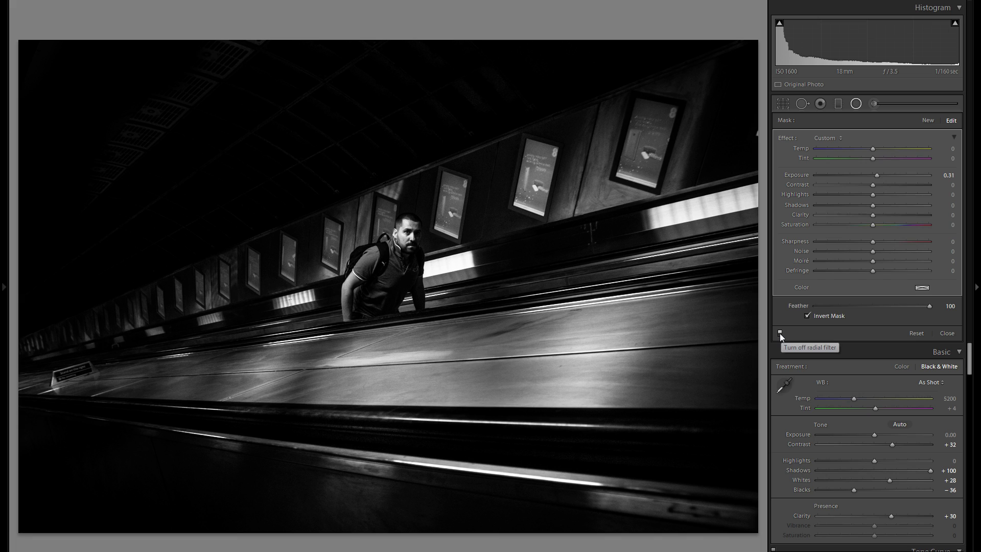
click(779, 333)
click(780, 333)
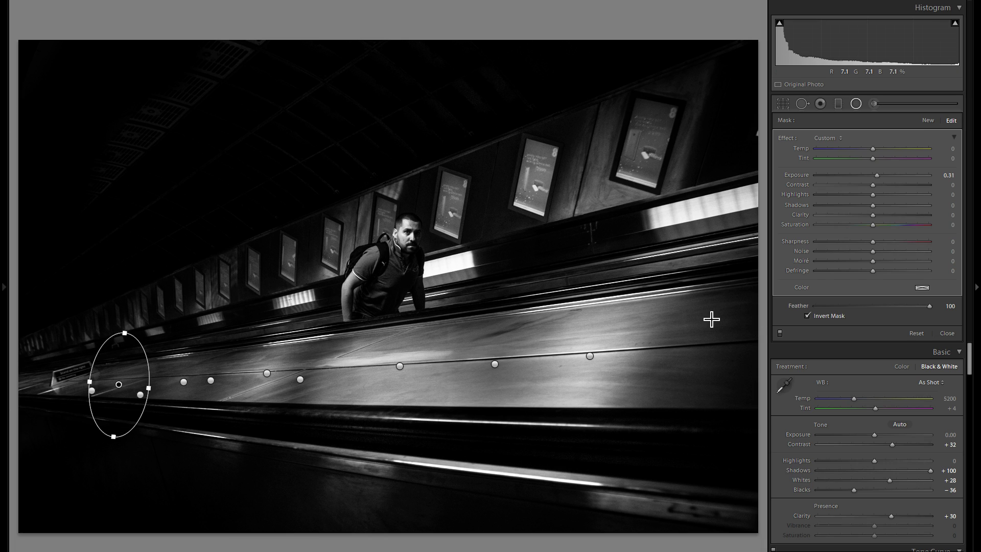
drag(531, 166, 557, 232)
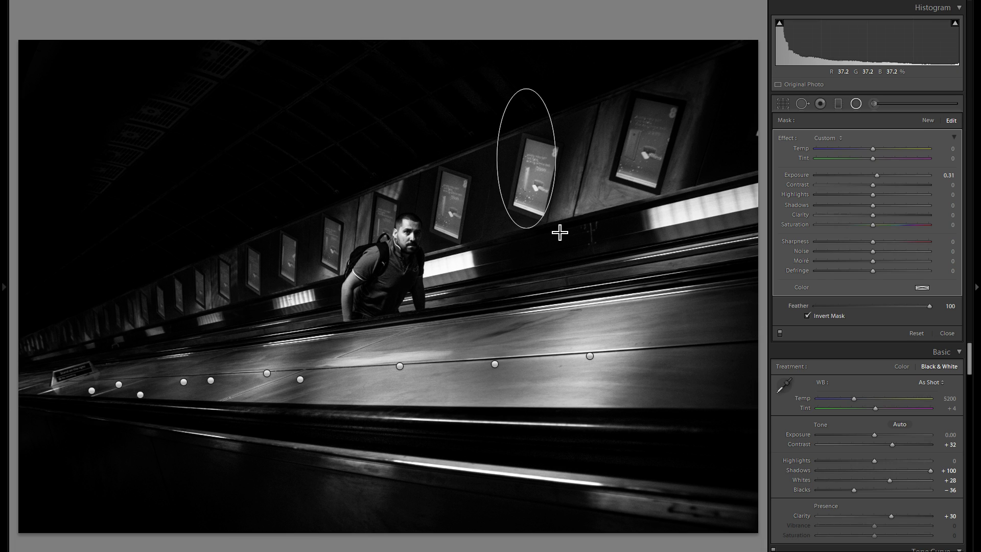
drag(865, 176, 859, 176)
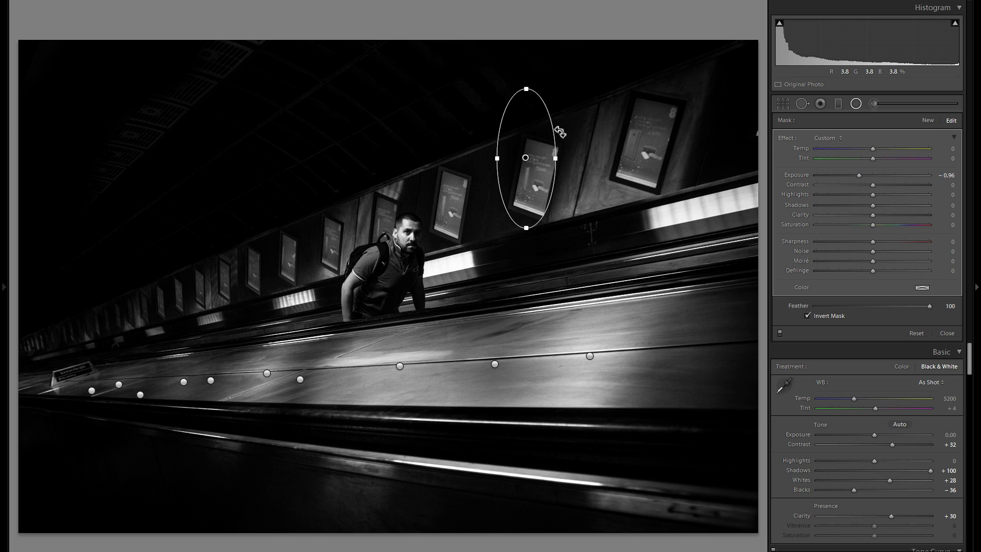
Tilt and enlarge the poster ellipse, then duplicate it onto the next poster left at Exposure -0.71
drag(561, 132, 585, 145)
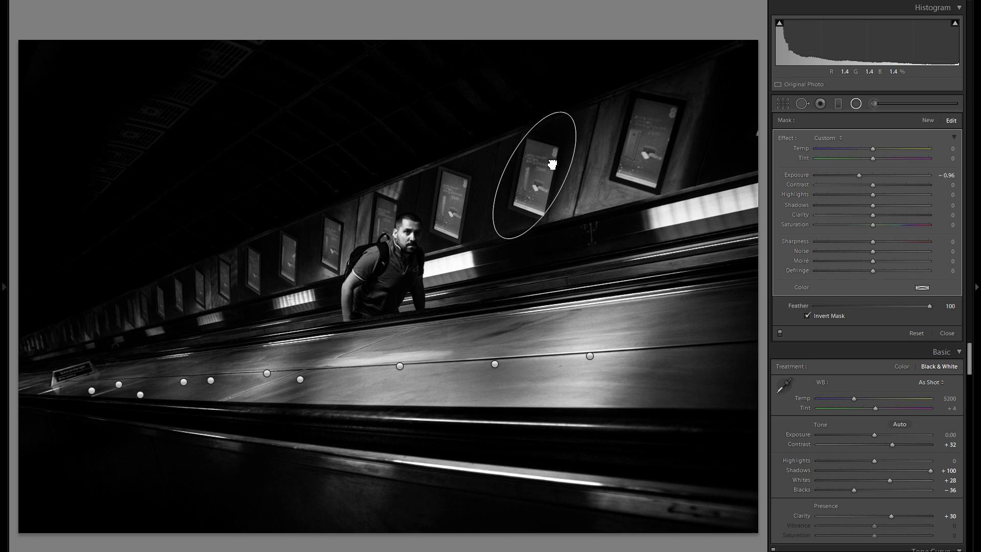
drag(507, 157, 502, 153)
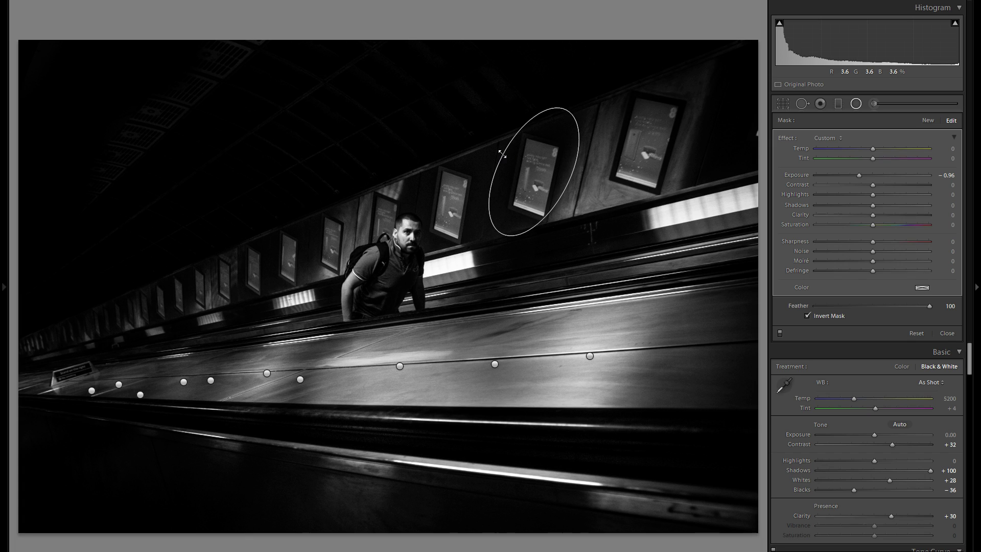
right_click(544, 157)
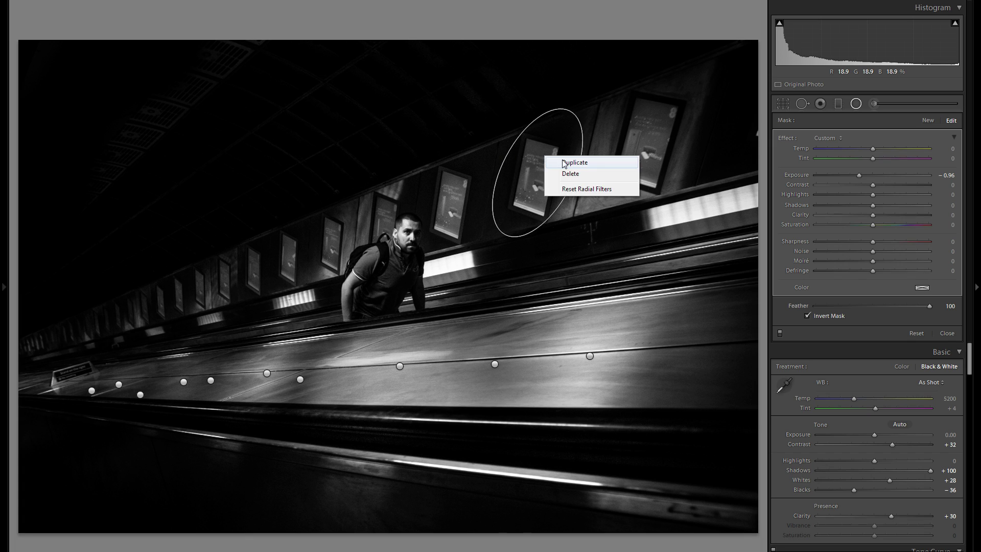
click(564, 162)
drag(554, 164, 472, 186)
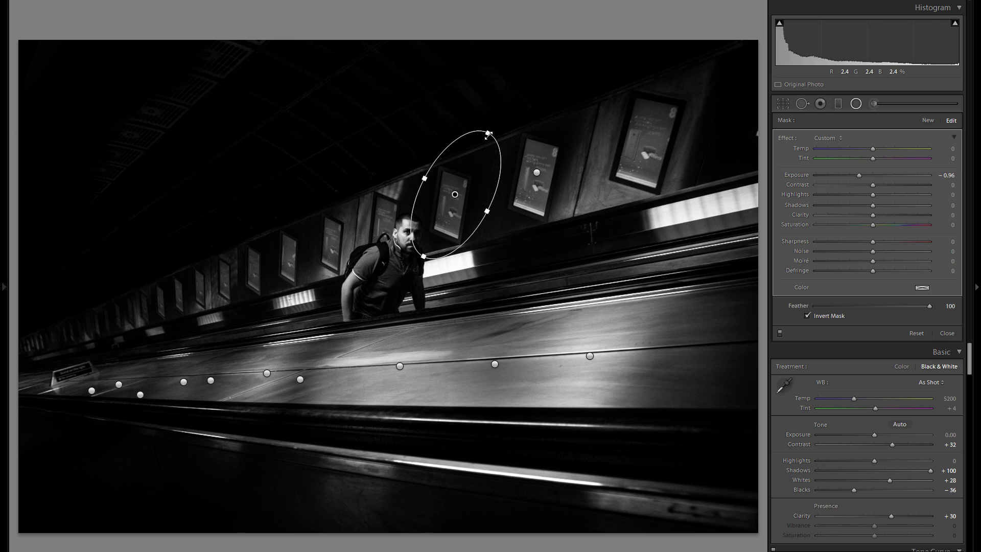
drag(488, 133, 473, 171)
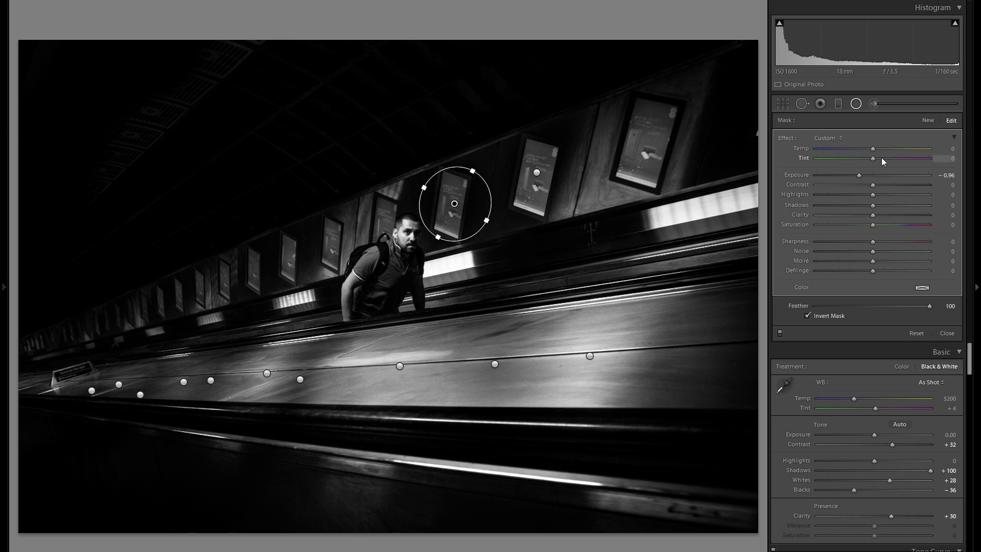
drag(859, 175, 863, 175)
Duplicate that filter onto the top-right poster, stretched into a tilted ellipse
right_click(458, 192)
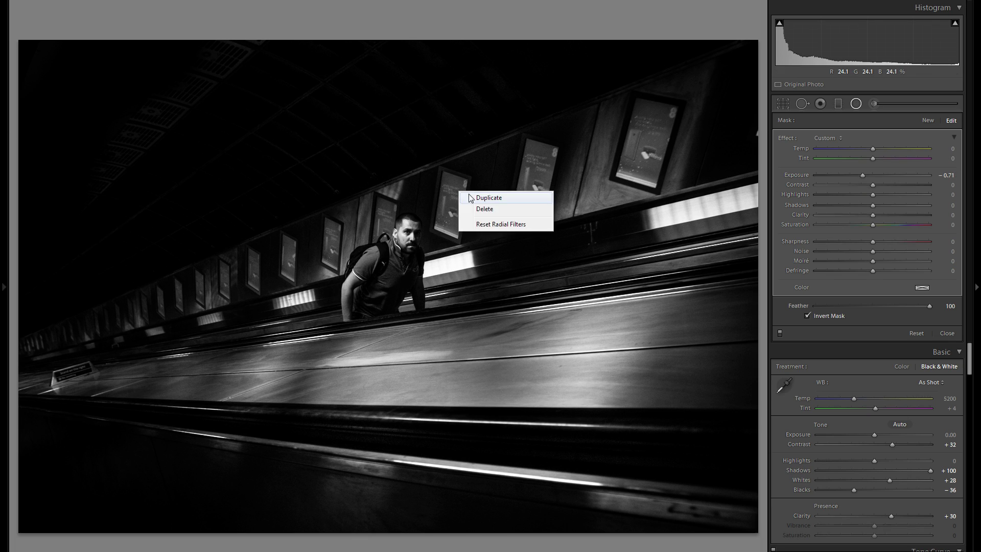
click(471, 197)
drag(466, 208, 658, 154)
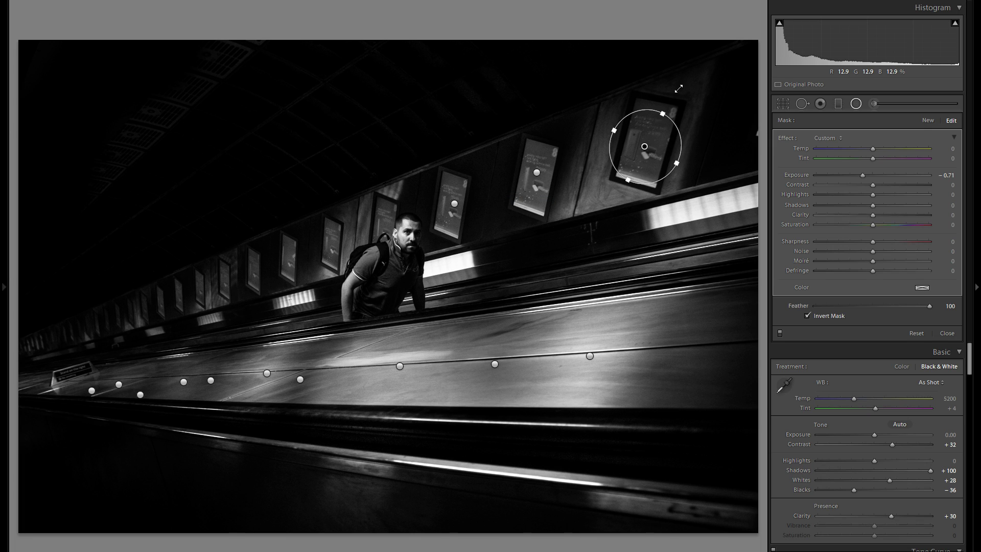
drag(663, 114, 673, 92)
Duplicate the top-right poster filter and move the copy onto the posters left of the man
right_click(656, 116)
click(670, 127)
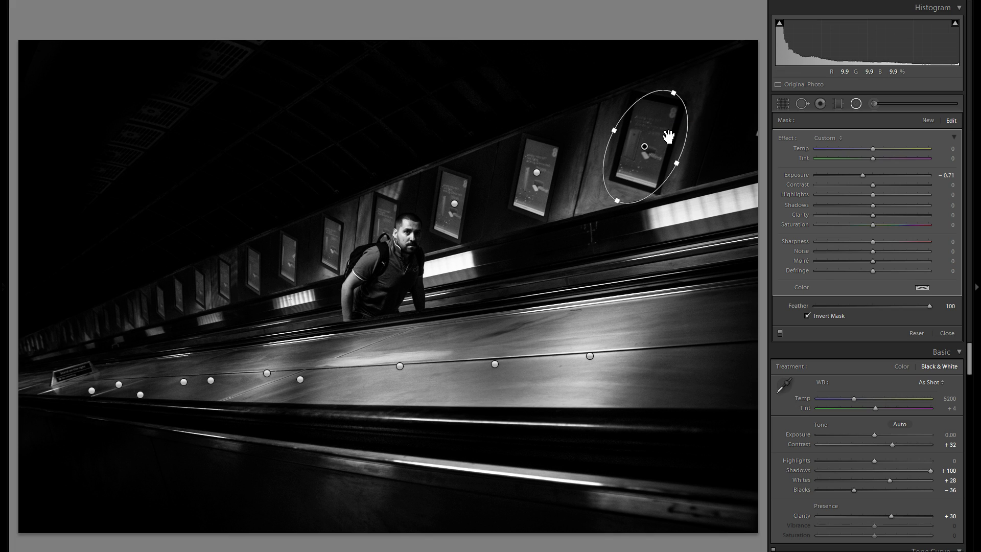
drag(668, 136, 346, 244)
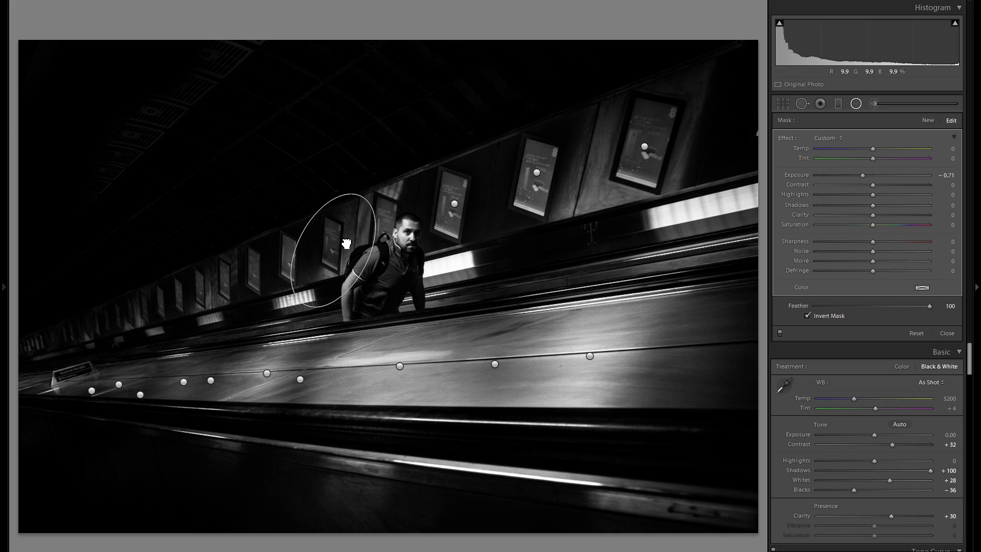
key(ctrl+z)
key(ctrl+shift+z)
drag(362, 245, 313, 259)
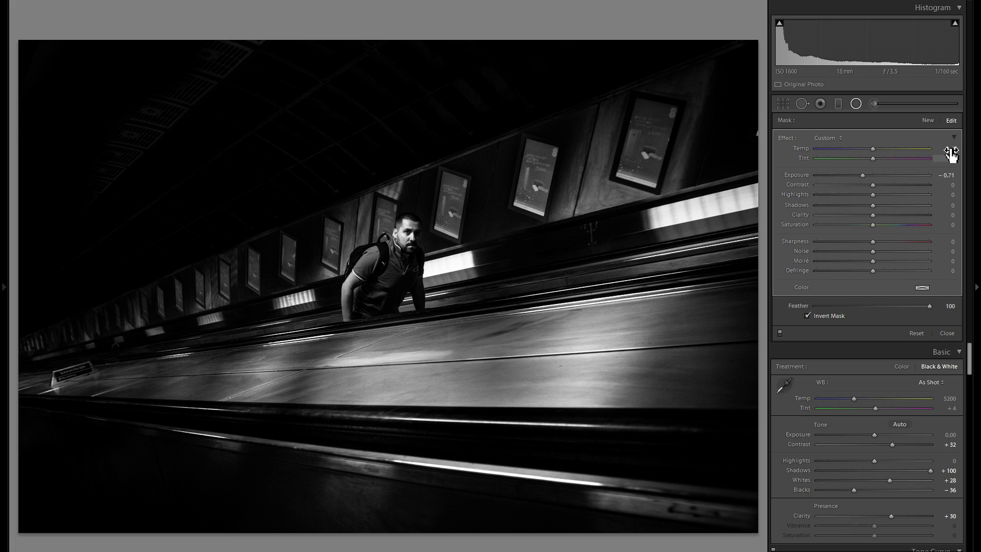
Add a new radial filter at Exposure -0.45 around the lower-left sign
click(931, 121)
click(866, 177)
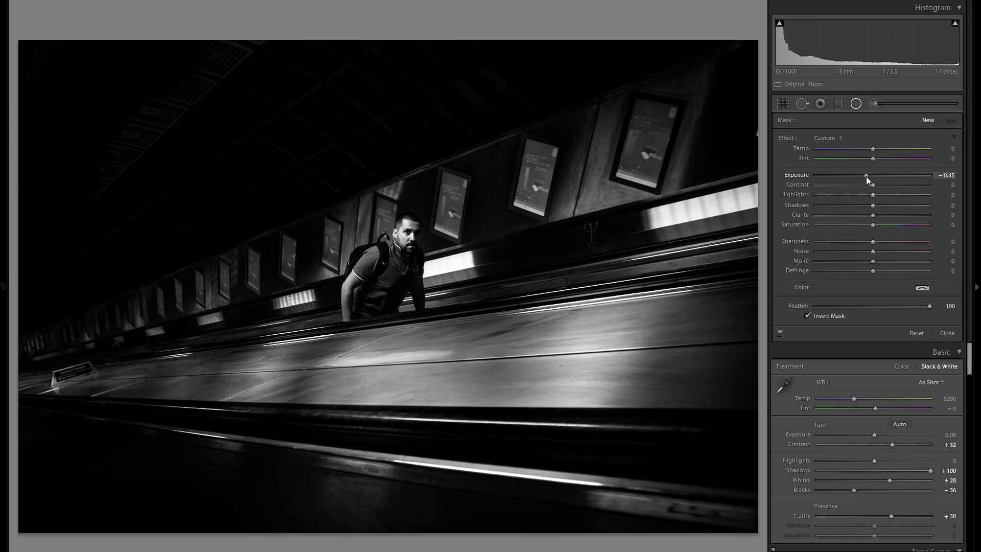
mouse_move(73, 374)
mouse_down()
mouse_move(140, 401)
mouse_move(65, 388)
mouse_up()
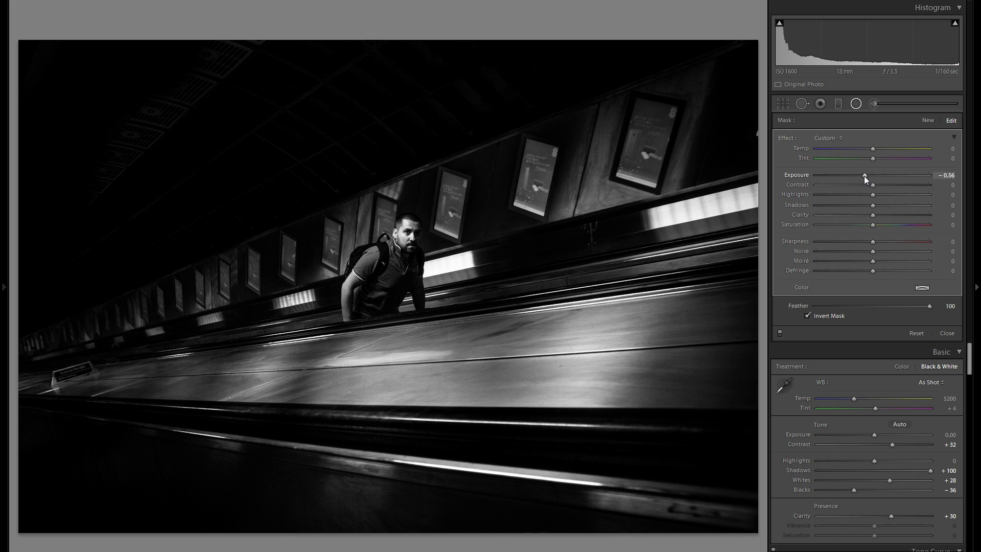
key(Escape)
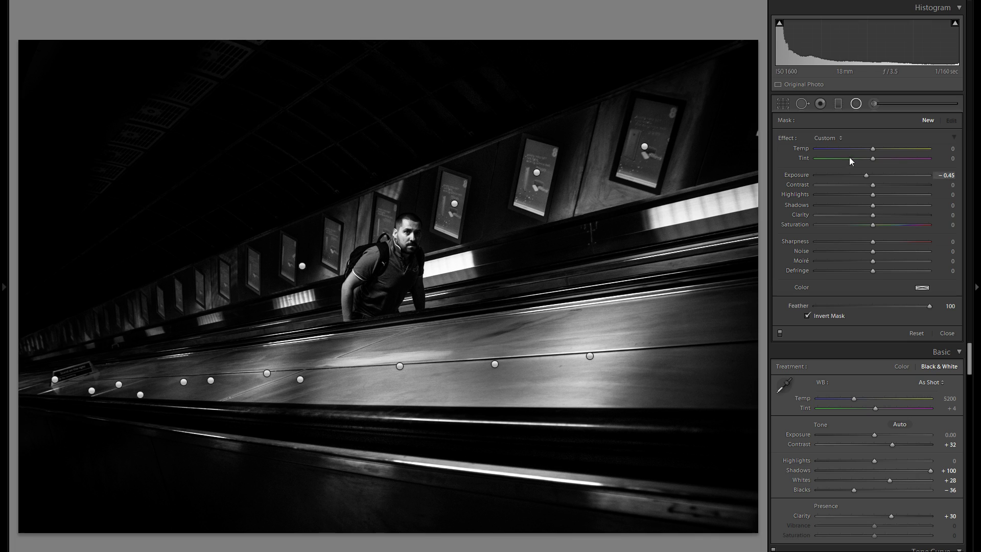
Draw a large radial filter around the man and brighten him to about 0.27 exposure
drag(321, 236, 484, 369)
drag(422, 258, 487, 284)
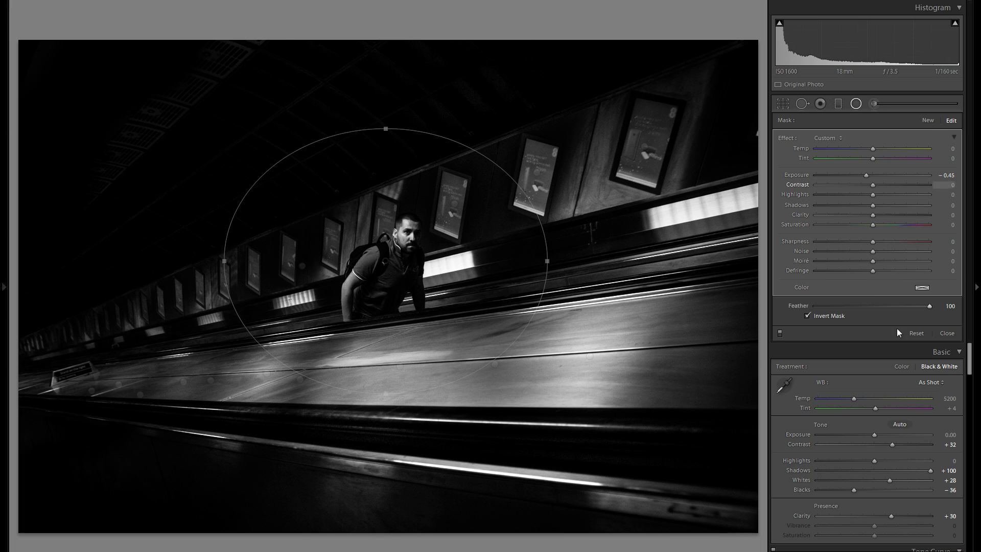
click(831, 175)
mouse_move(449, 229)
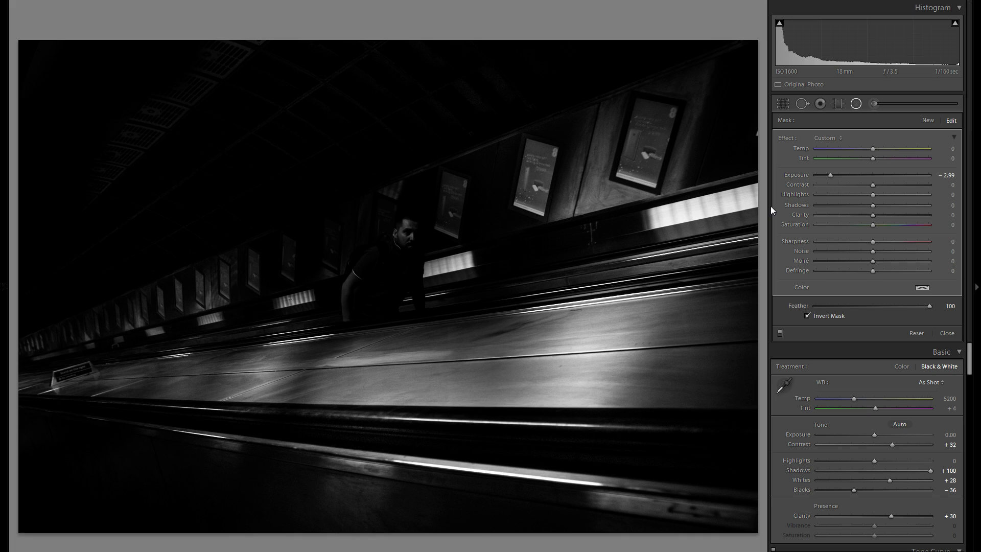
click(880, 174)
drag(872, 175, 876, 175)
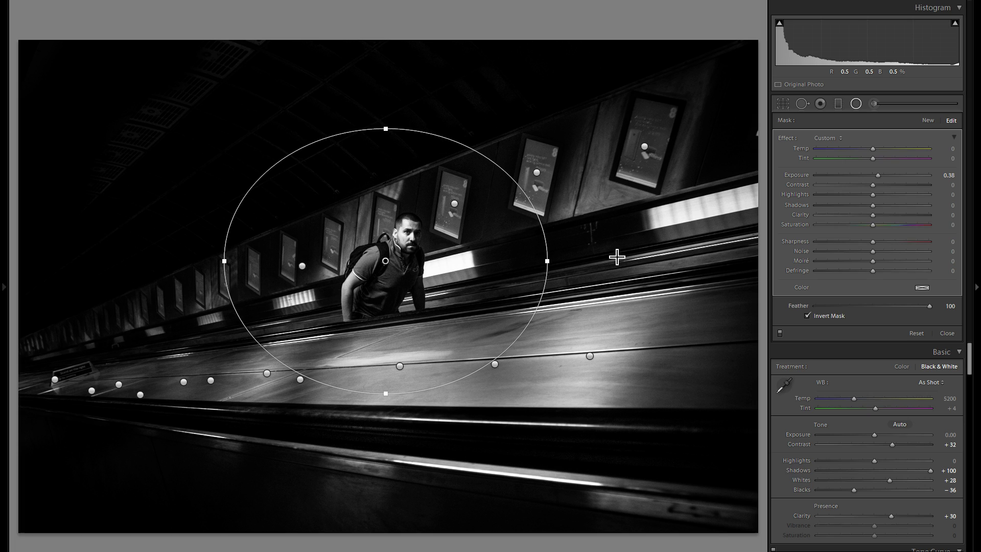
Adjust the man's filter, lower its Clarity to -20, then delete the filter
mouse_move(471, 265)
mouse_down()
mouse_move(485, 266)
mouse_move(462, 266)
mouse_up()
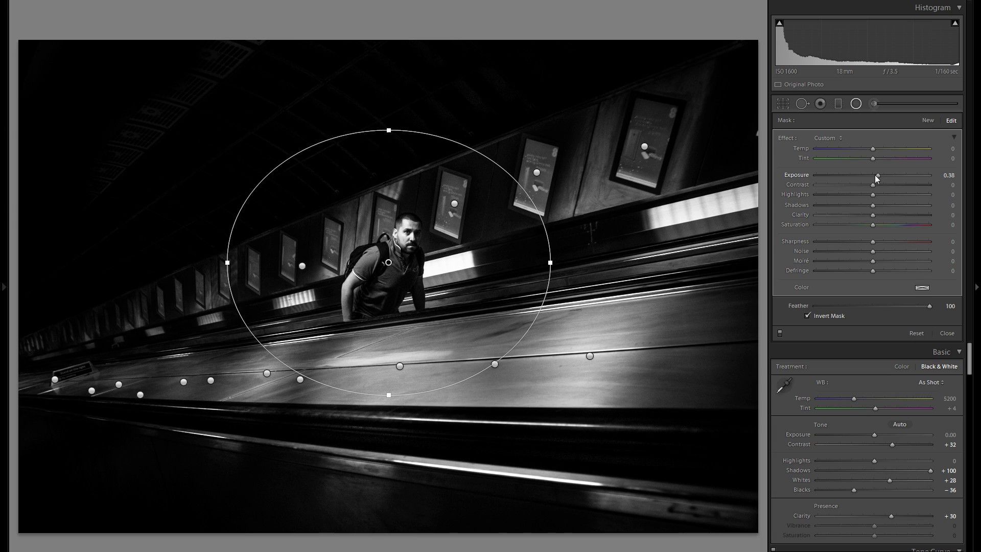
drag(879, 175, 884, 176)
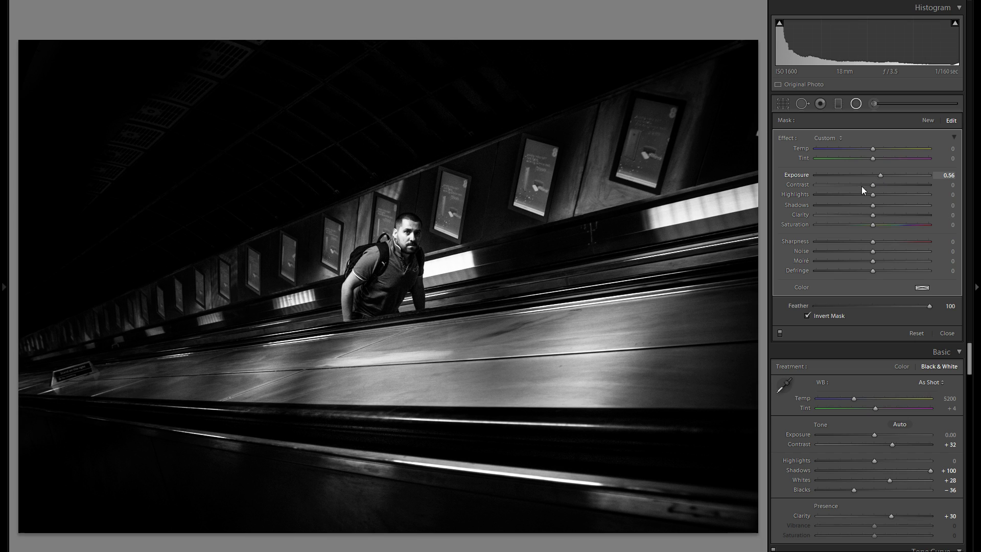
drag(847, 212, 850, 216)
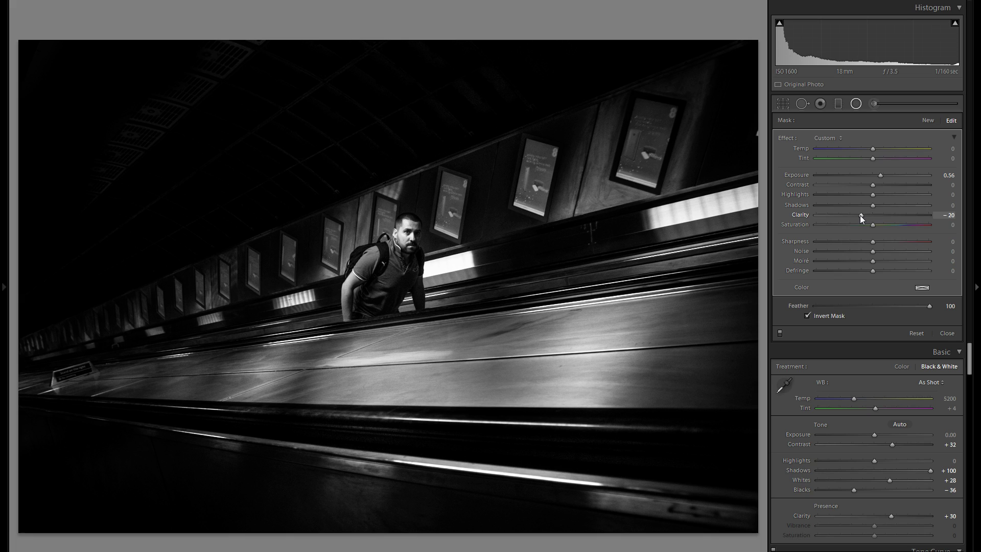
right_click(388, 262)
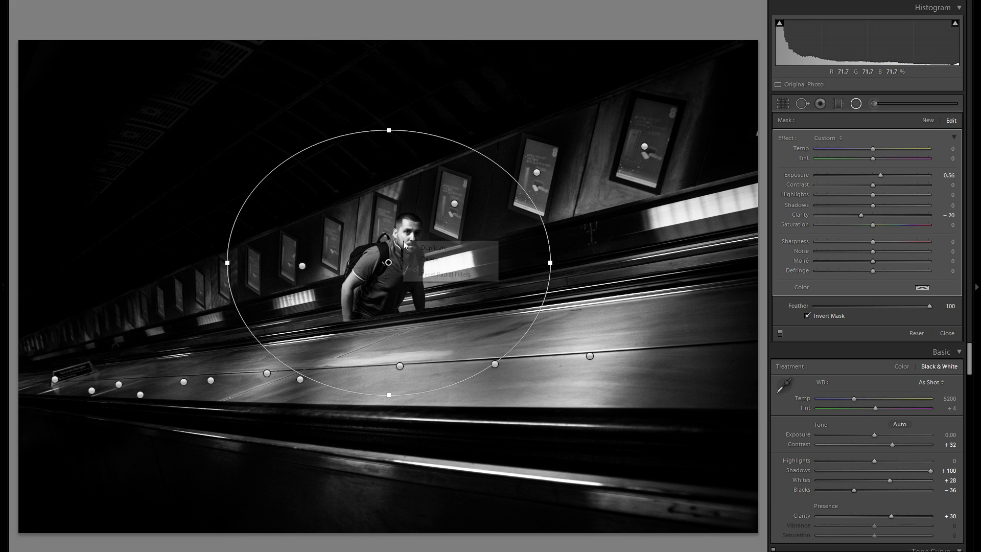
click(429, 259)
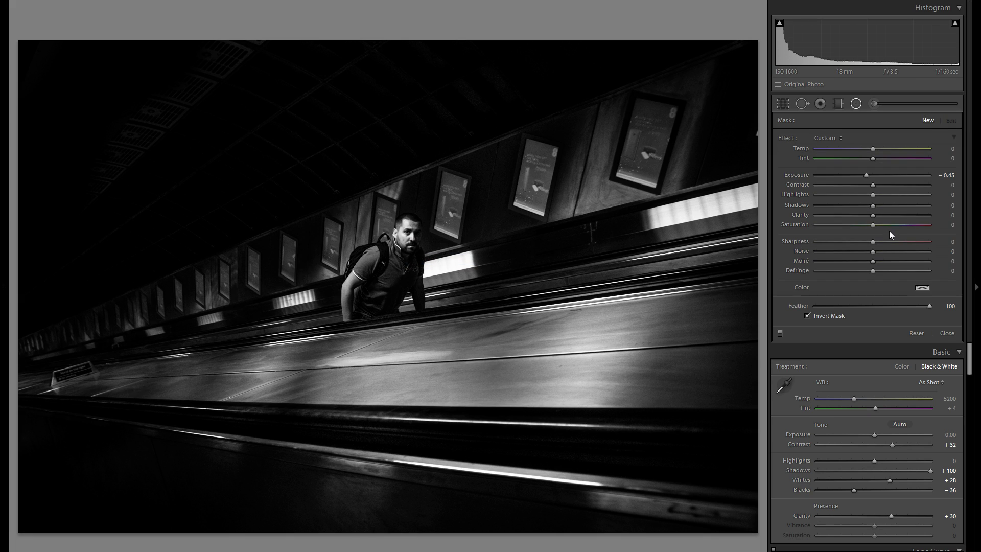
Undo the filter deletion, zoom in on the man's face, and pick the Adjustment Brush
key(ctrl+z)
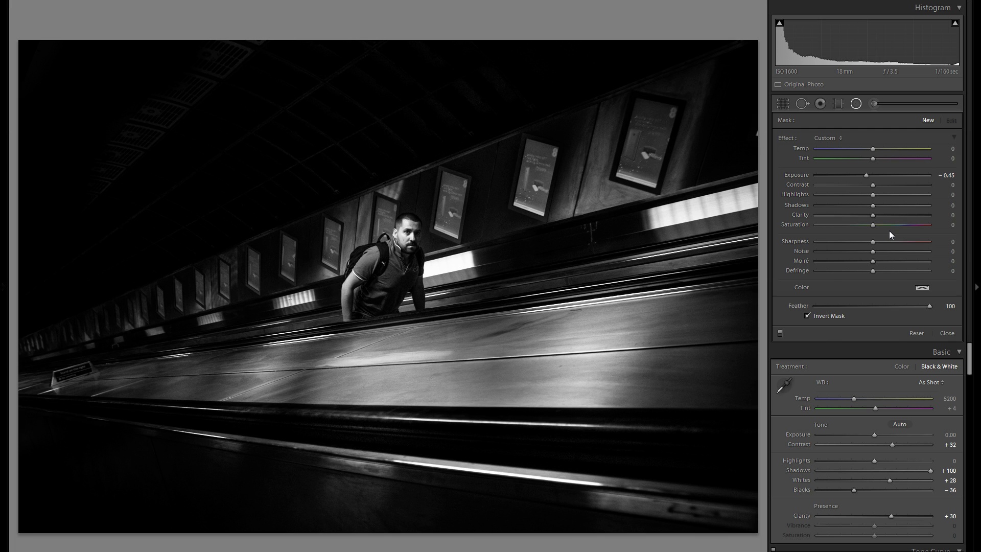
key(shift+m)
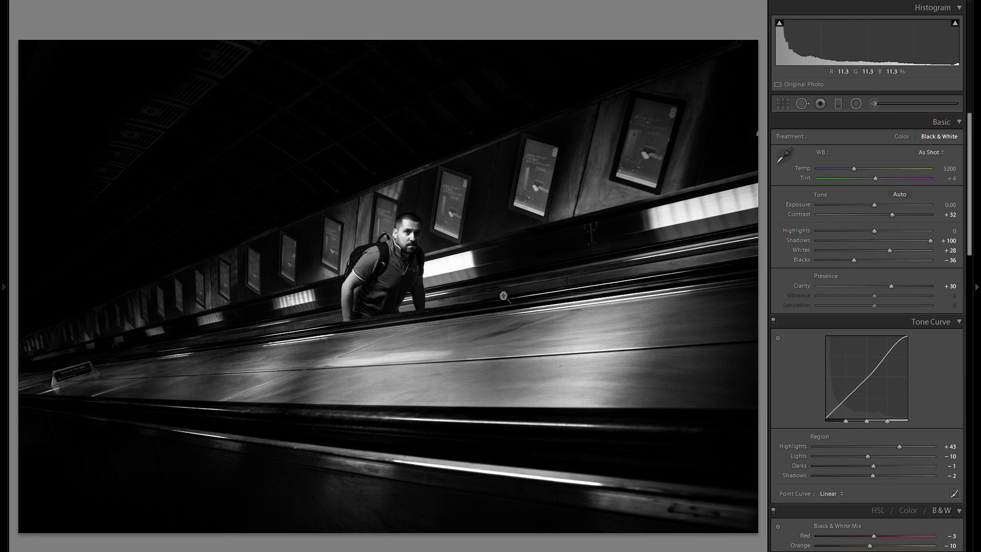
click(367, 245)
drag(538, 252, 596, 198)
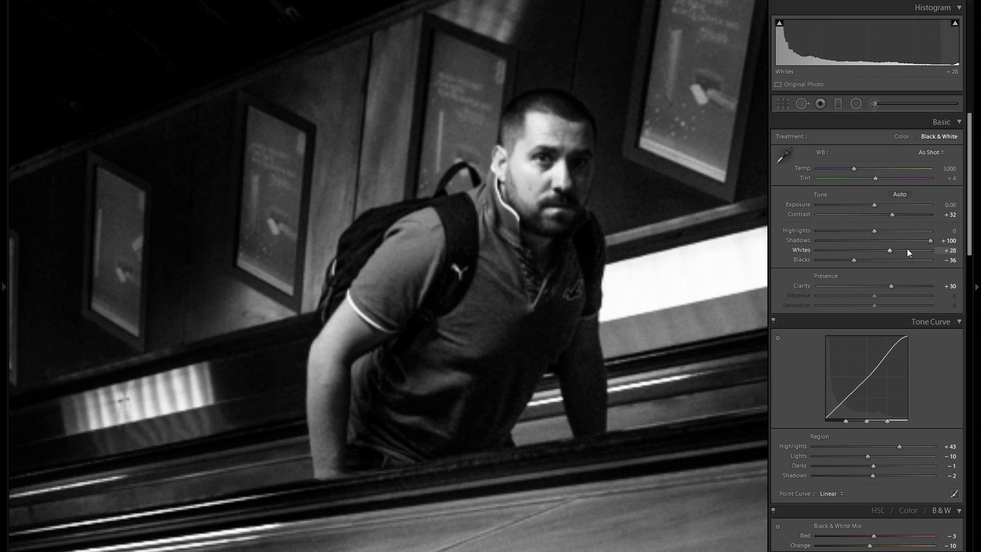
scroll(907, 248, down, 3)
scroll(876, 261, down, 6)
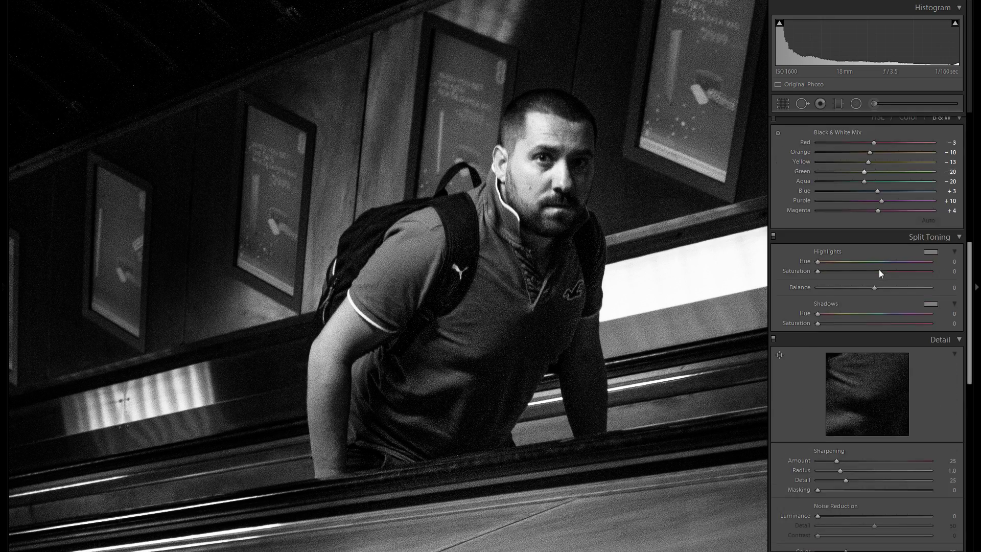
scroll(863, 332, up, 9)
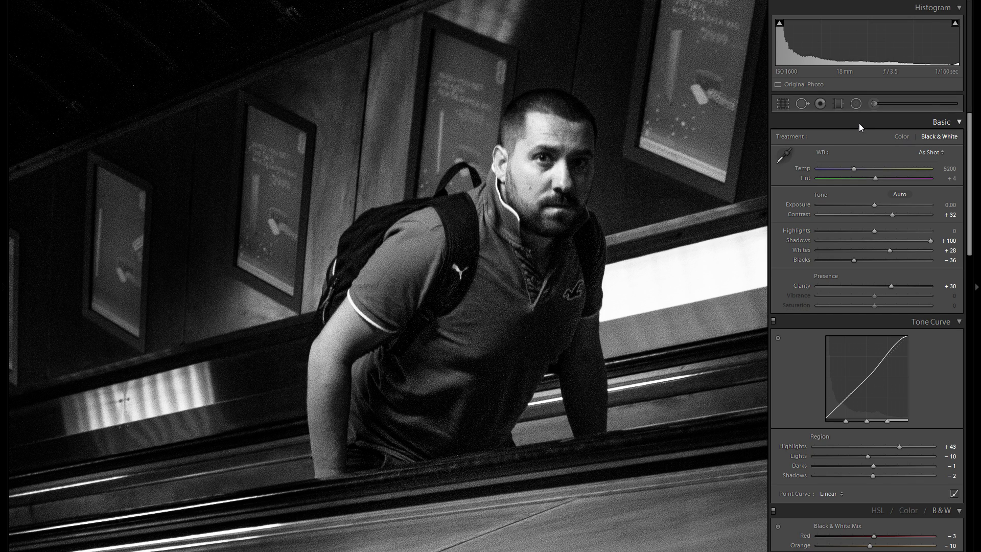
click(874, 104)
Set brush Exposure to -0.38 and paint darkening over the man's shirt
click(866, 176)
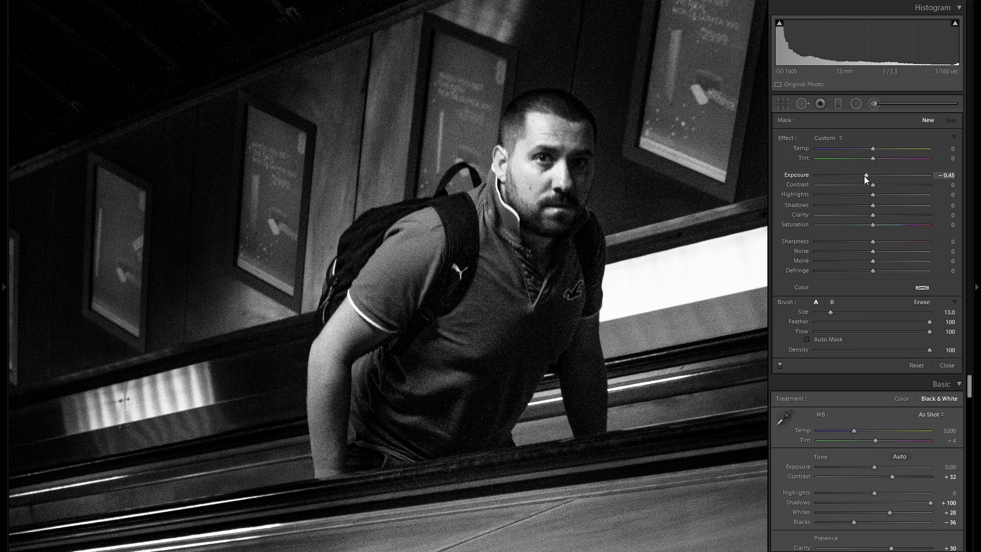
drag(866, 175, 867, 175)
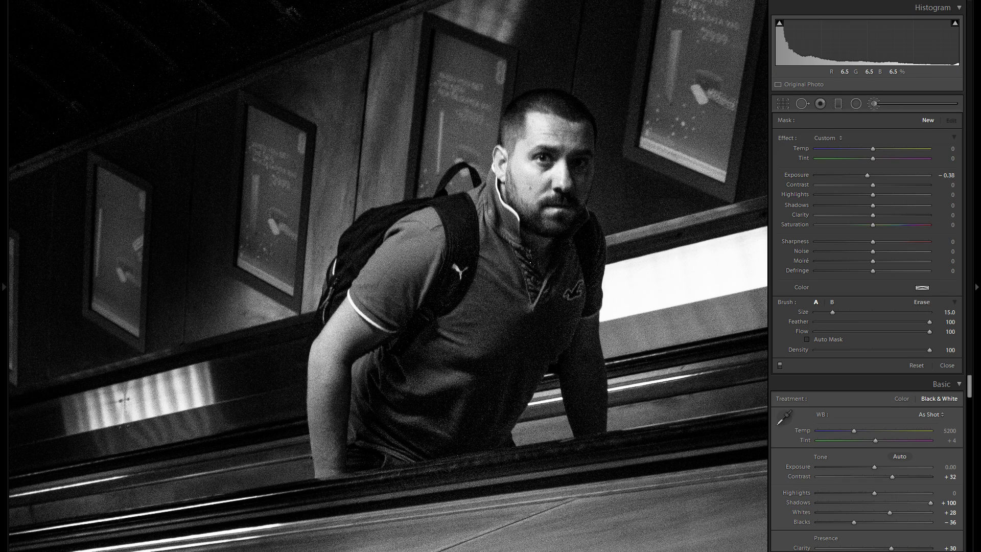
scroll(551, 276, down, 2)
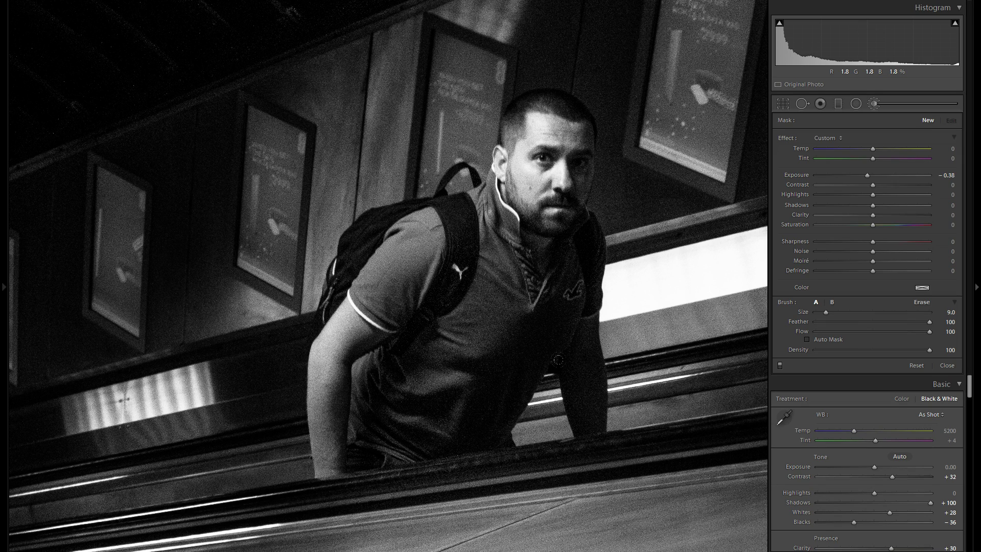
drag(559, 301, 554, 295)
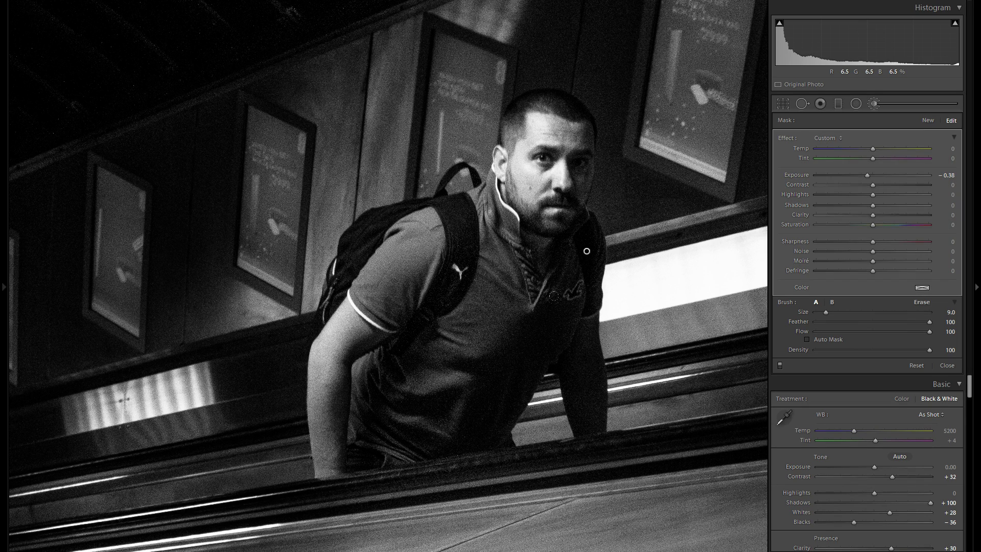
Paint down the man's face with a smaller brush, undoing a stronger darkening
key(bracketleft)
key(bracketleft)
key(bracketleft)
key(bracketleft)
drag(569, 150, 566, 217)
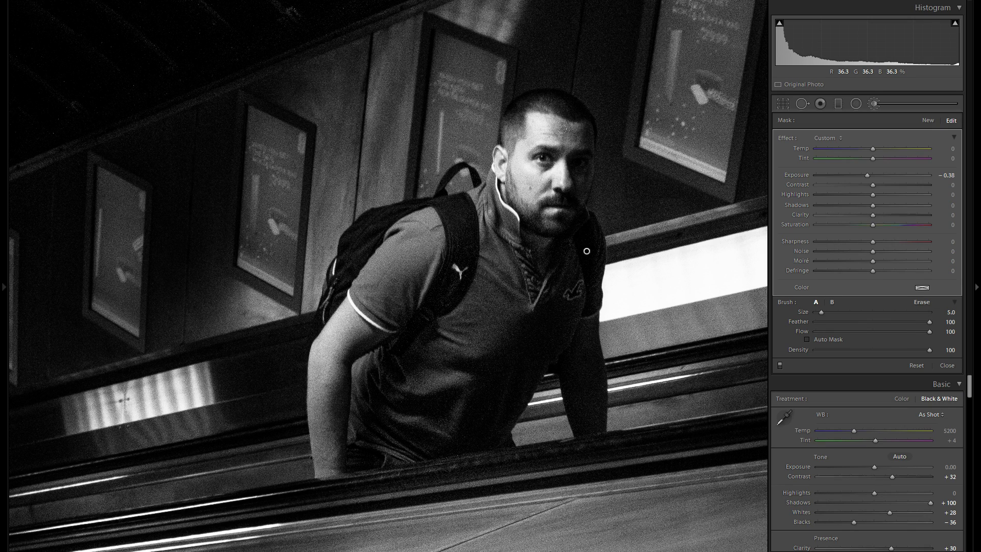
drag(867, 175, 854, 176)
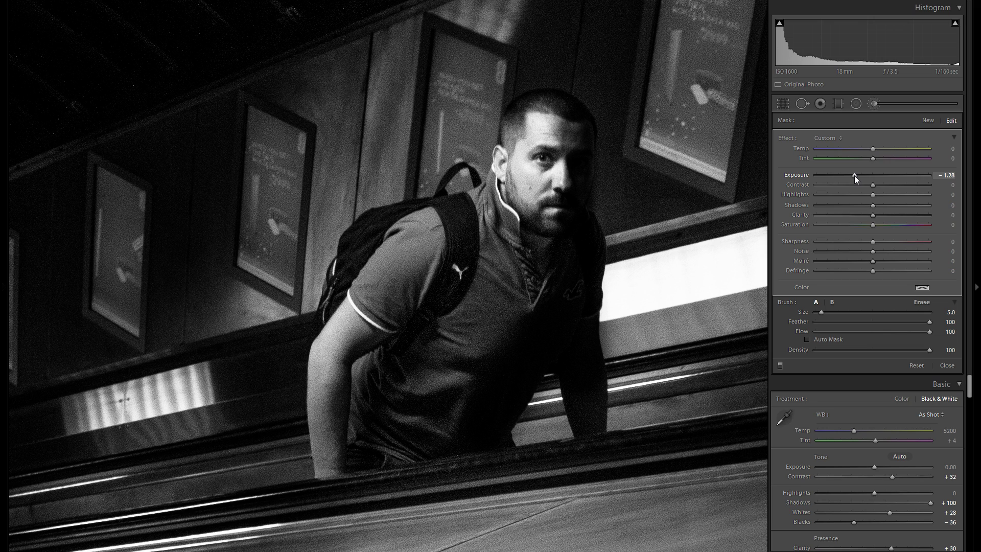
key(ctrl+z)
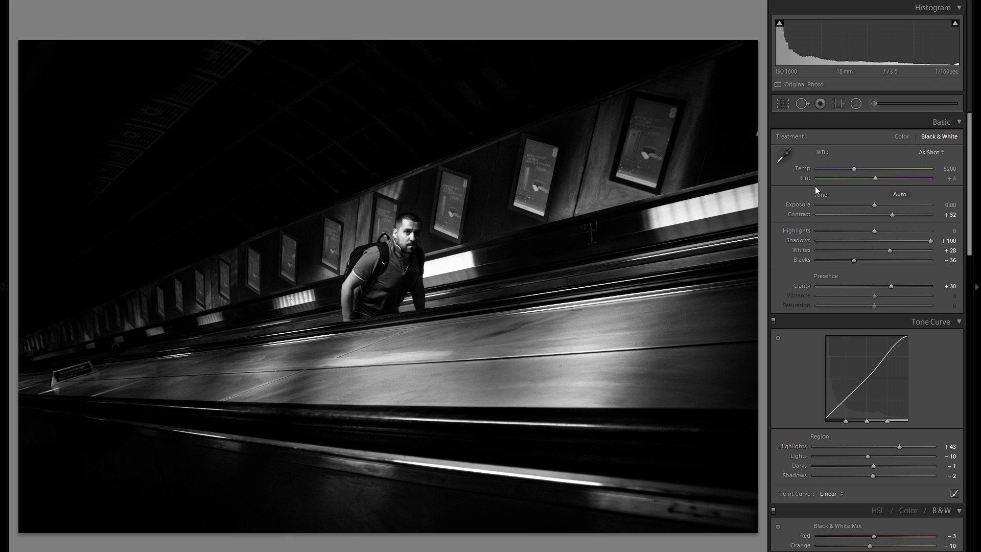
Add a new brush mask at Exposure -0.67 and place a darkening stroke
click(874, 103)
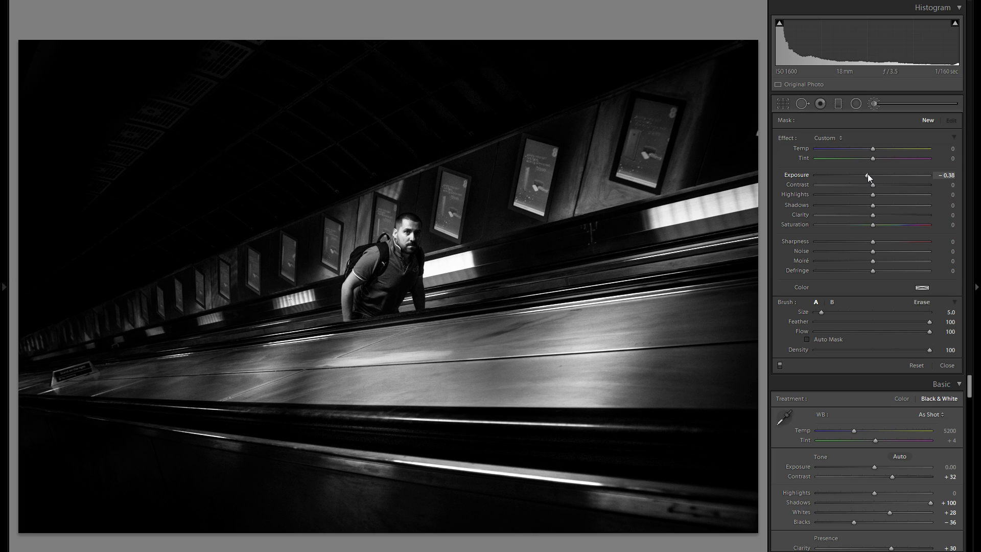
drag(867, 175, 863, 175)
click(605, 506)
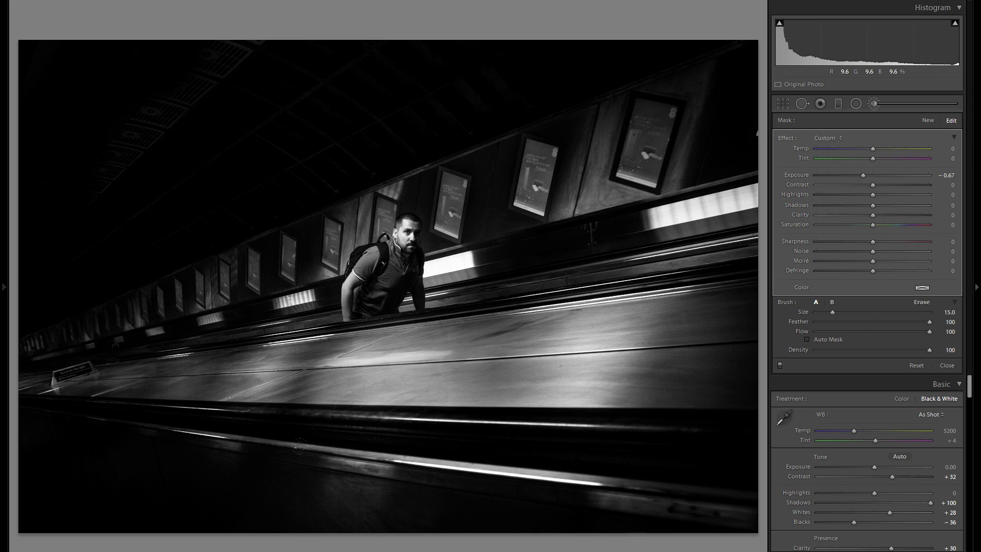
scroll(353, 480, up, 4)
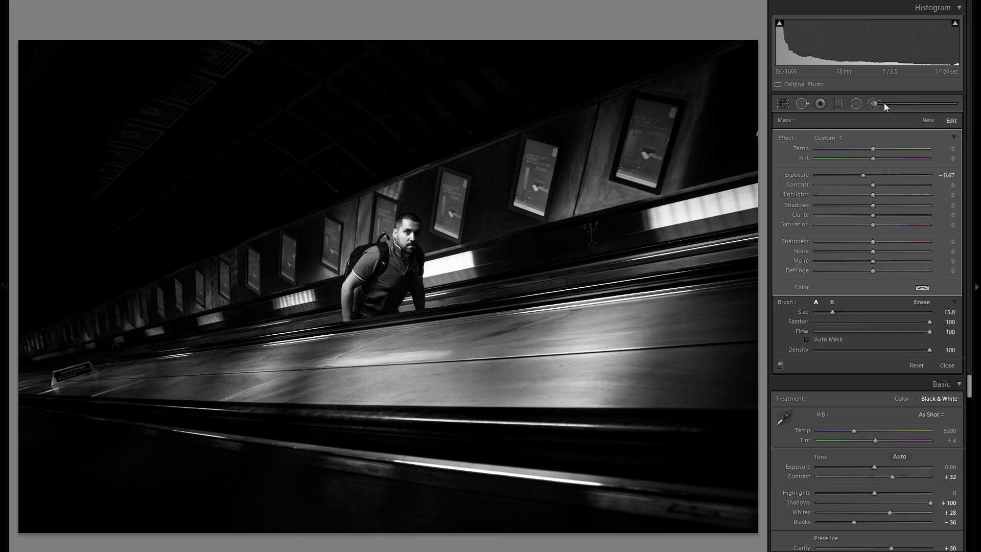
Draw a long flat radial filter, tilted and positioned along the upper escalator wall
click(856, 104)
drag(319, 221, 836, 255)
drag(661, 173, 626, 112)
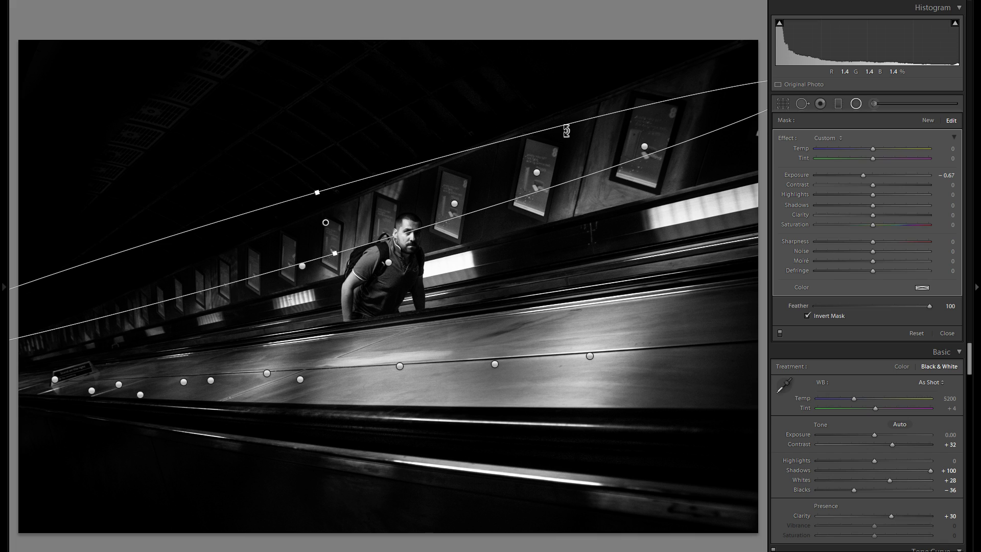
drag(566, 131, 596, 149)
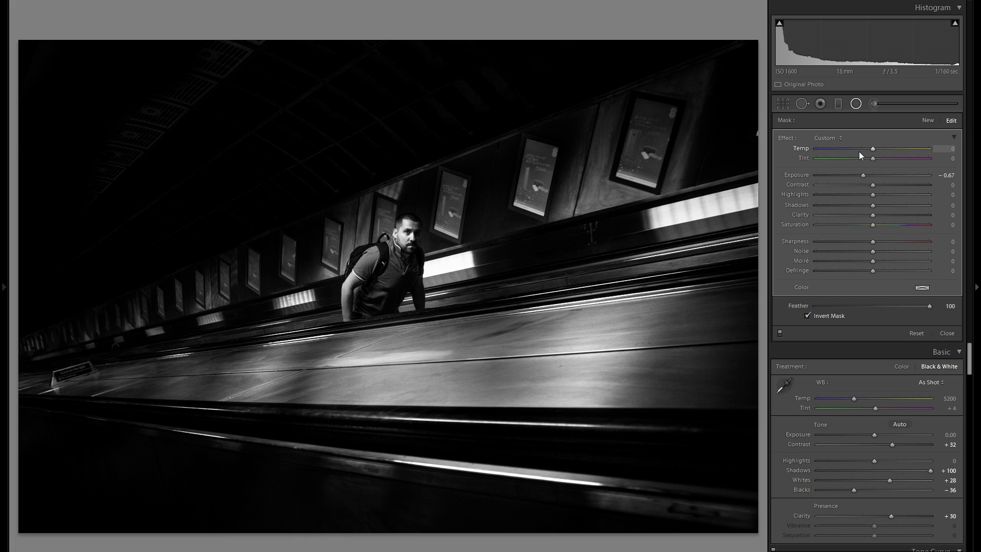
click(856, 103)
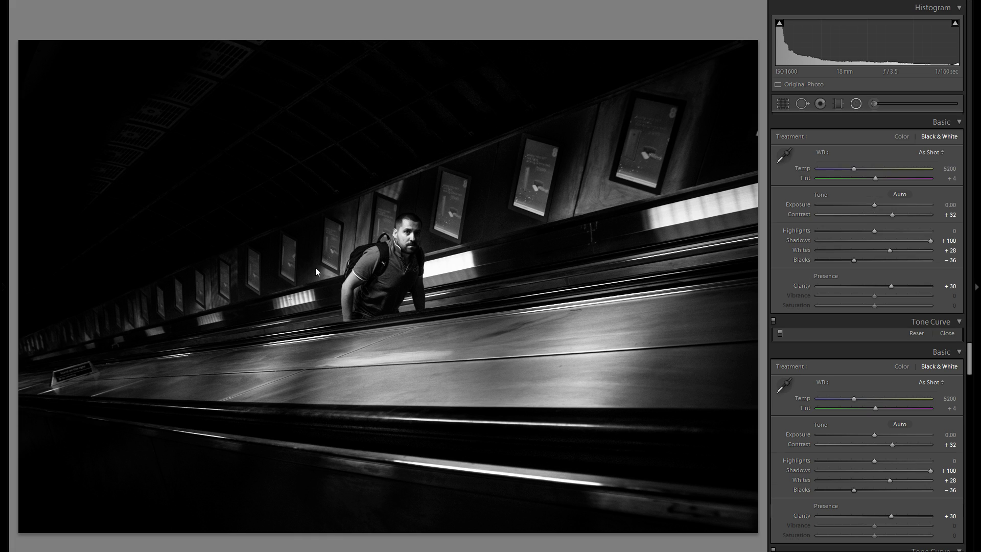
mouse_move(3, 284)
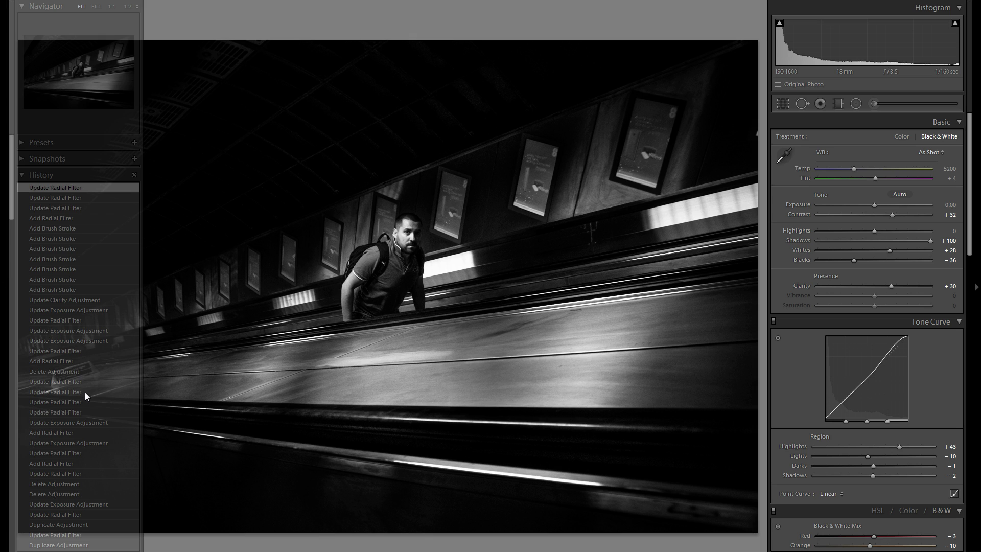
scroll(77, 460, down, 15)
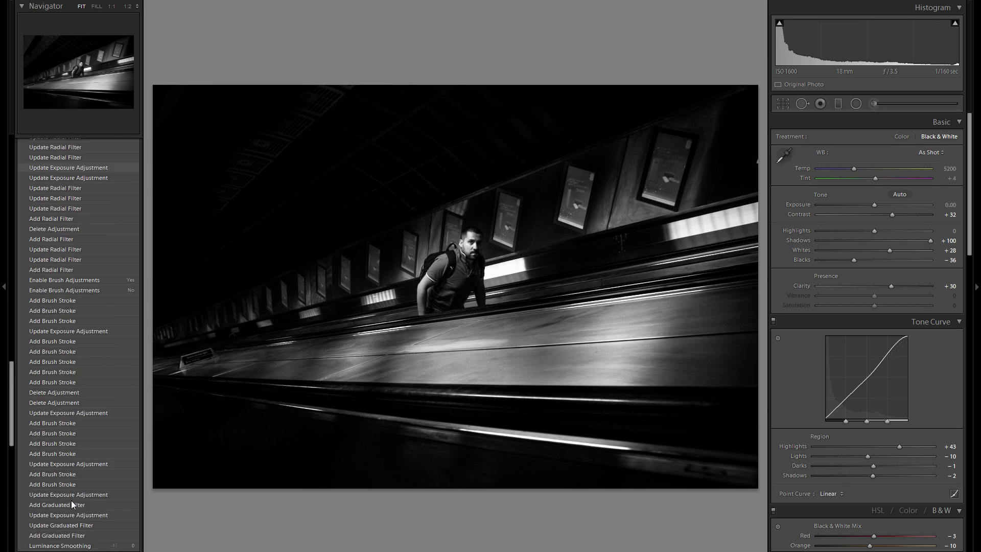
click(74, 518)
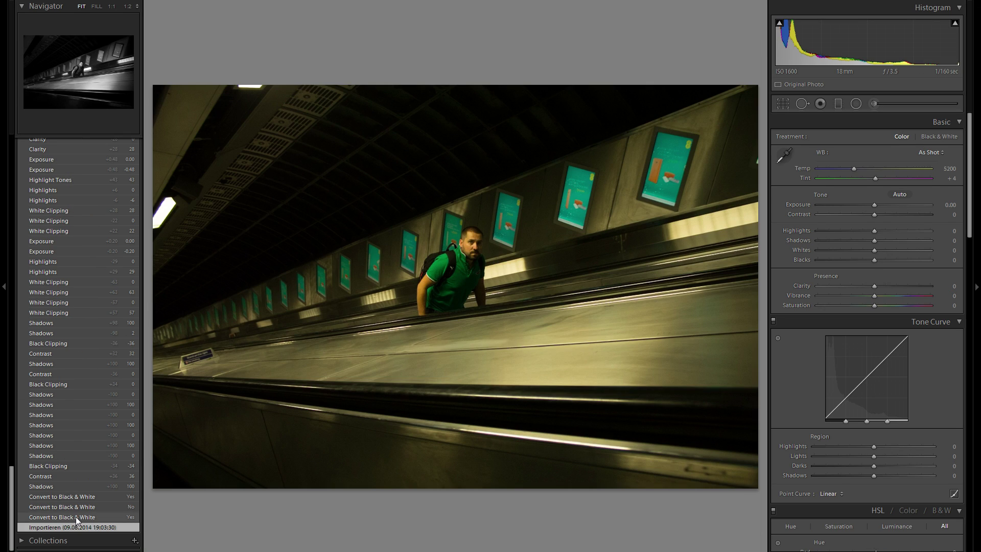
scroll(109, 434, up, 15)
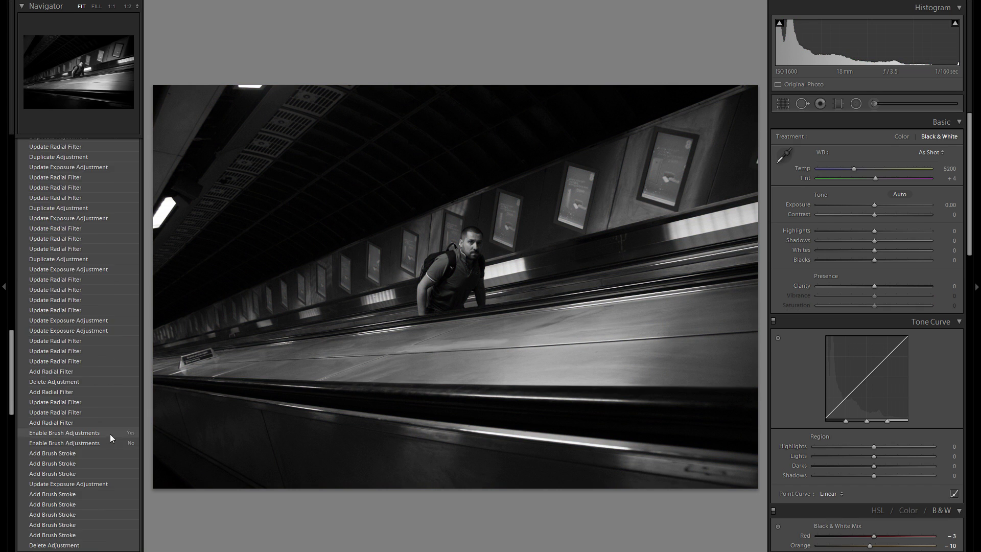
click(83, 185)
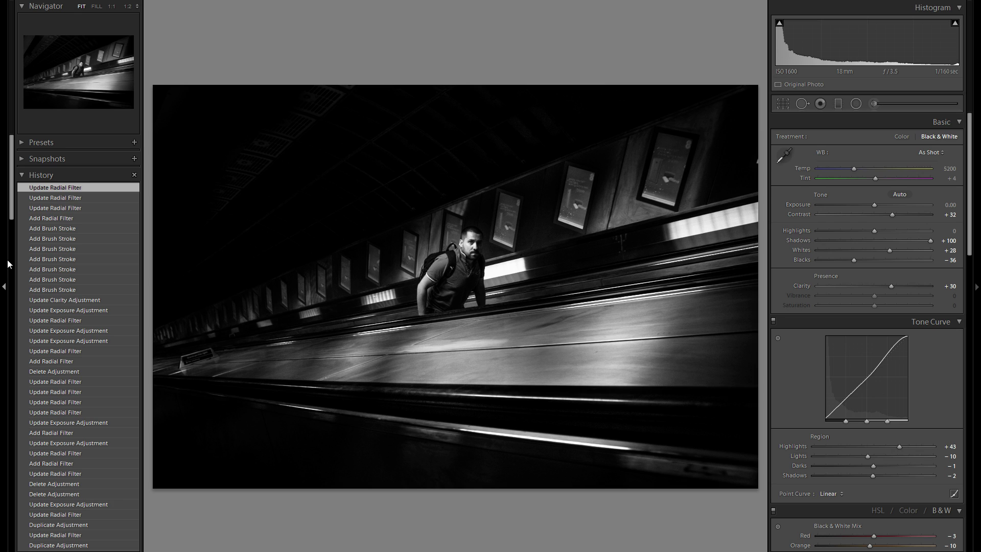
key(F7)
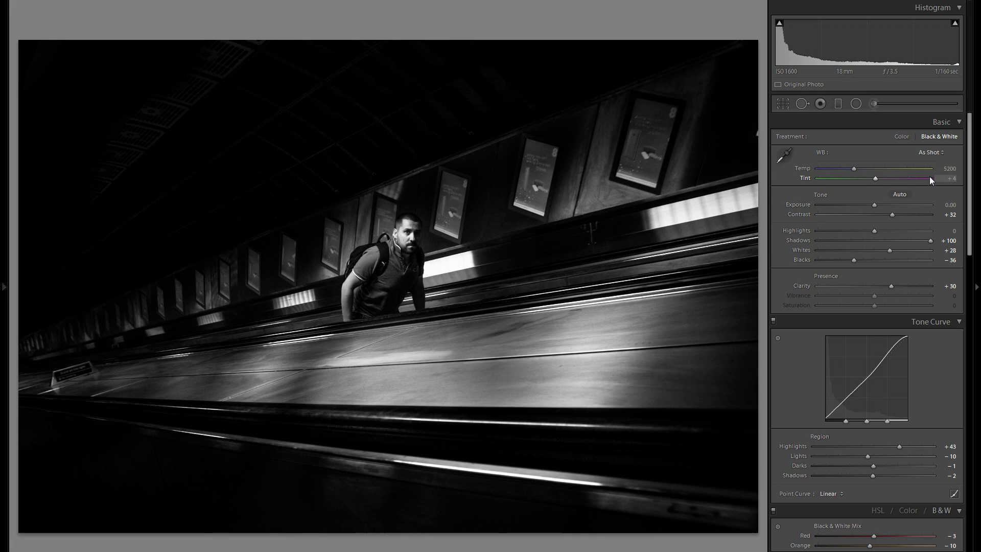